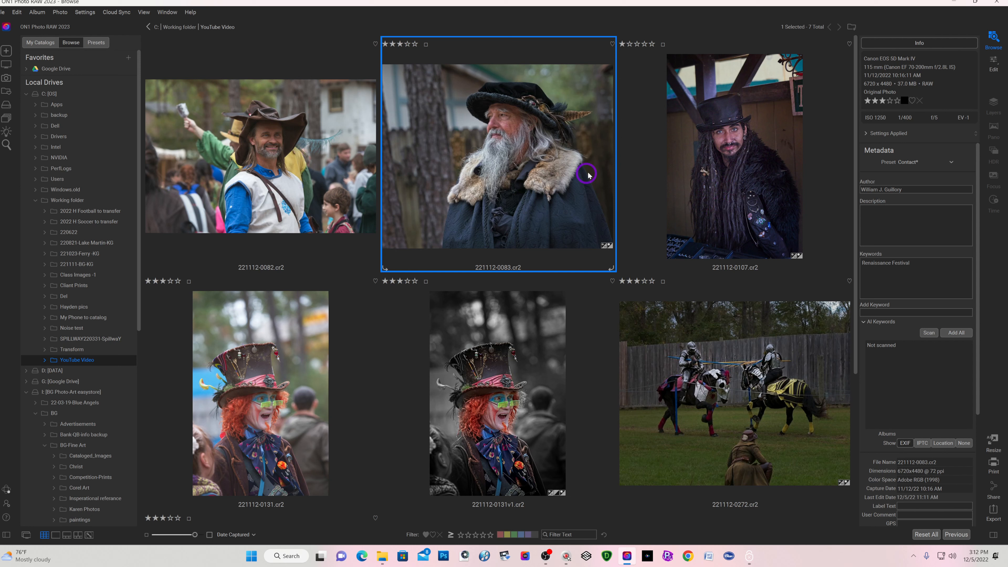
# Step: Open the photo 221112-0083.cr2 for editing and reset all of its existing adjustments
pyautogui.click(495, 152)
pyautogui.click(993, 62)
pyautogui.doubleClick(539, 159)
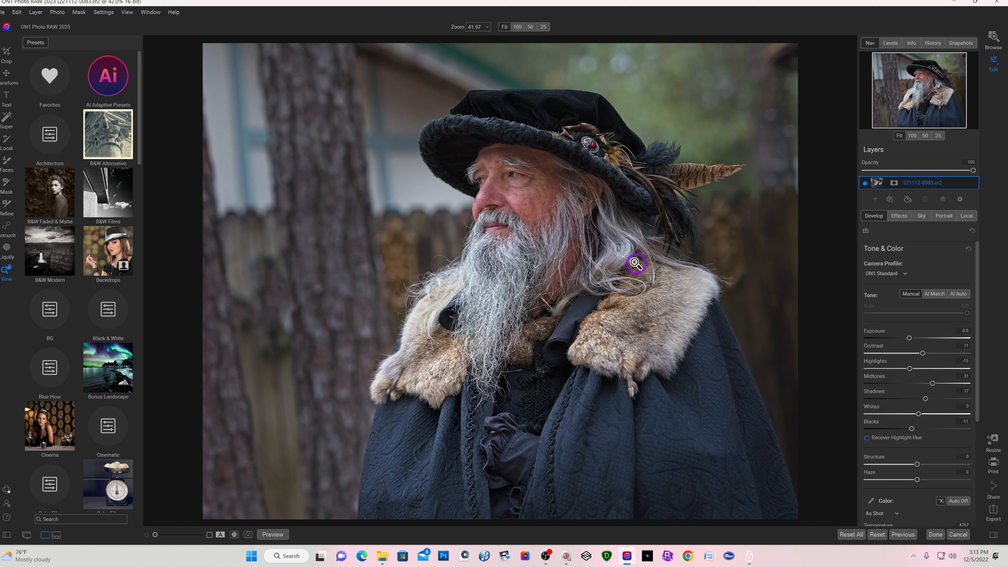
pyautogui.click(851, 535)
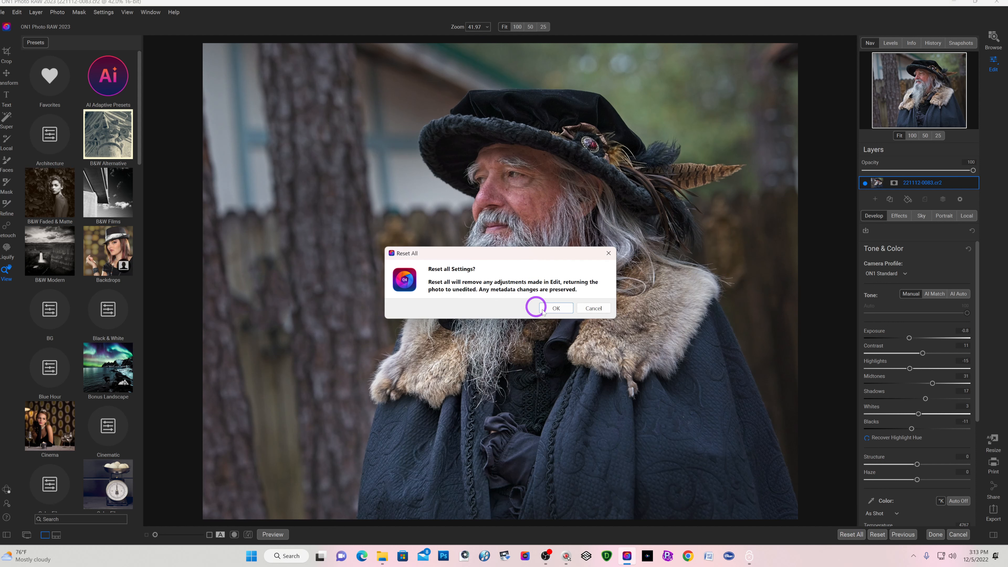
pyautogui.click(557, 309)
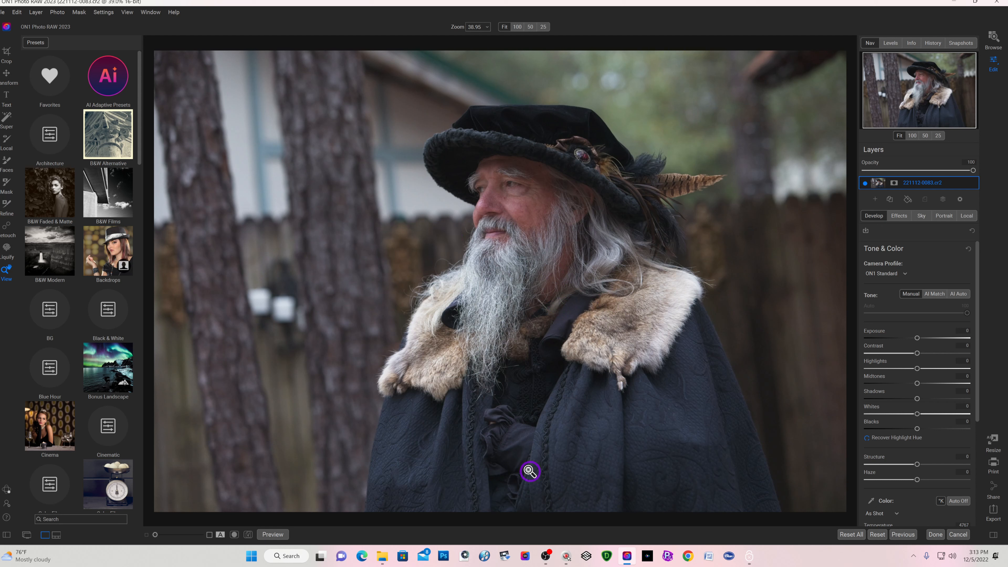
# Step: Crop the photo tighter around the bearded man using the 4x5 (8x10) ratio and apply the crop
pyautogui.press('c')
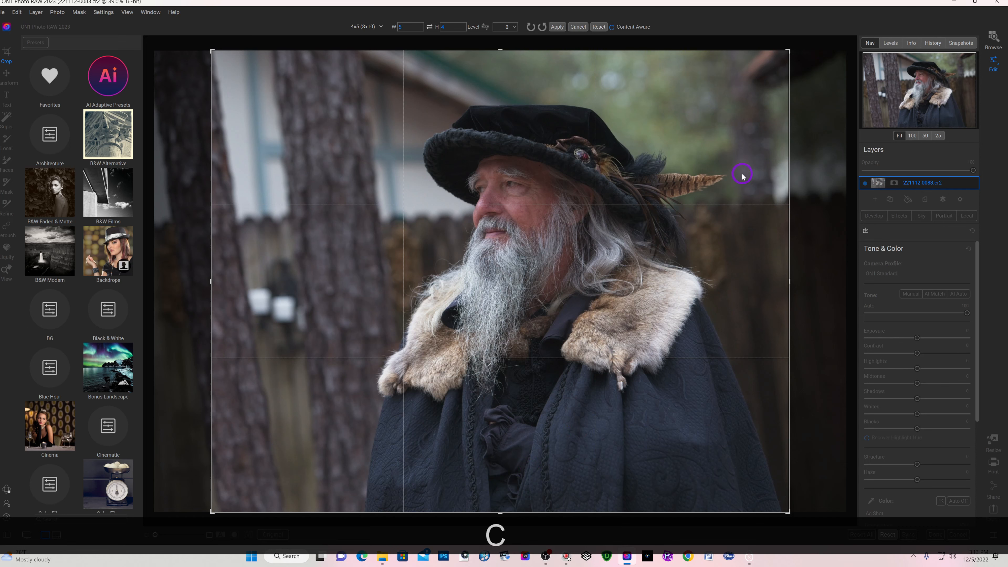
pyautogui.moveTo(787, 51); pyautogui.dragTo(759, 67)
pyautogui.moveTo(516, 282); pyautogui.dragTo(480, 295)
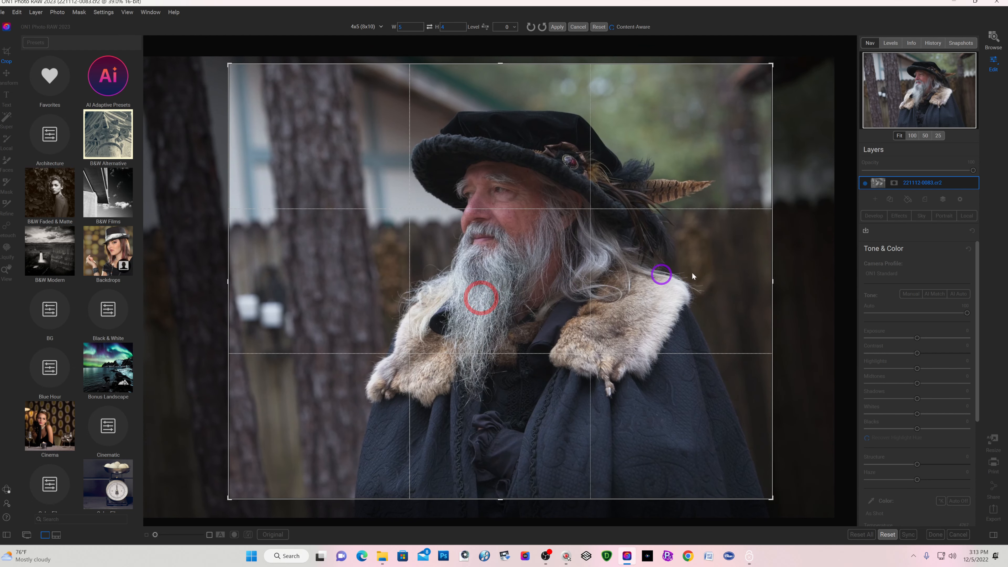
pyautogui.moveTo(501, 500); pyautogui.dragTo(506, 480)
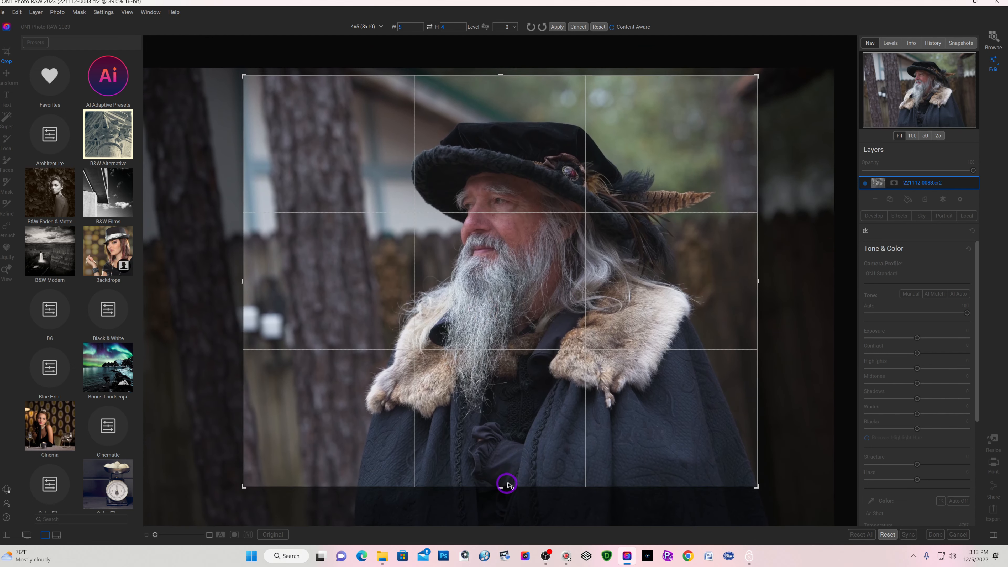
pyautogui.moveTo(536, 392); pyautogui.dragTo(536, 392)
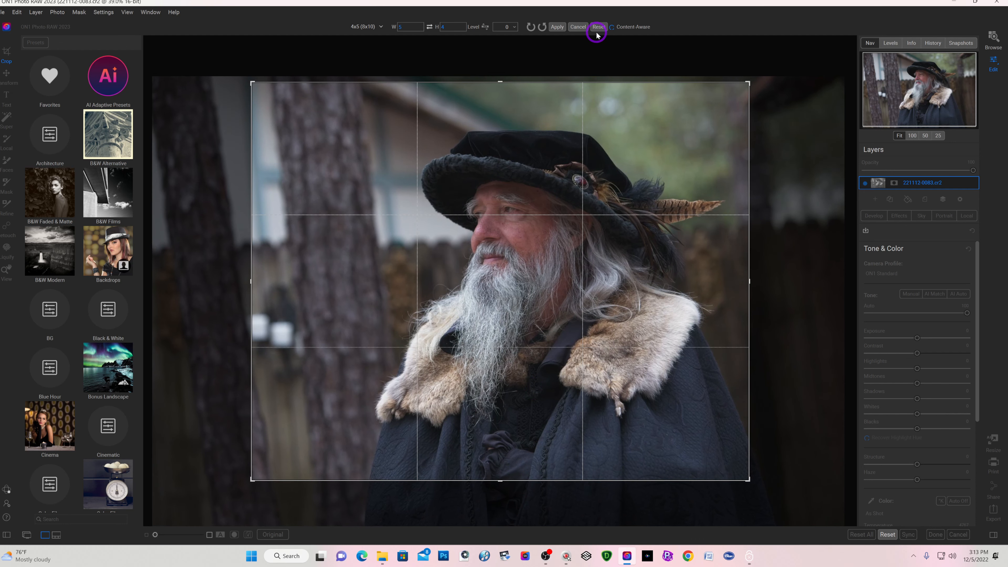
pyautogui.click(557, 27)
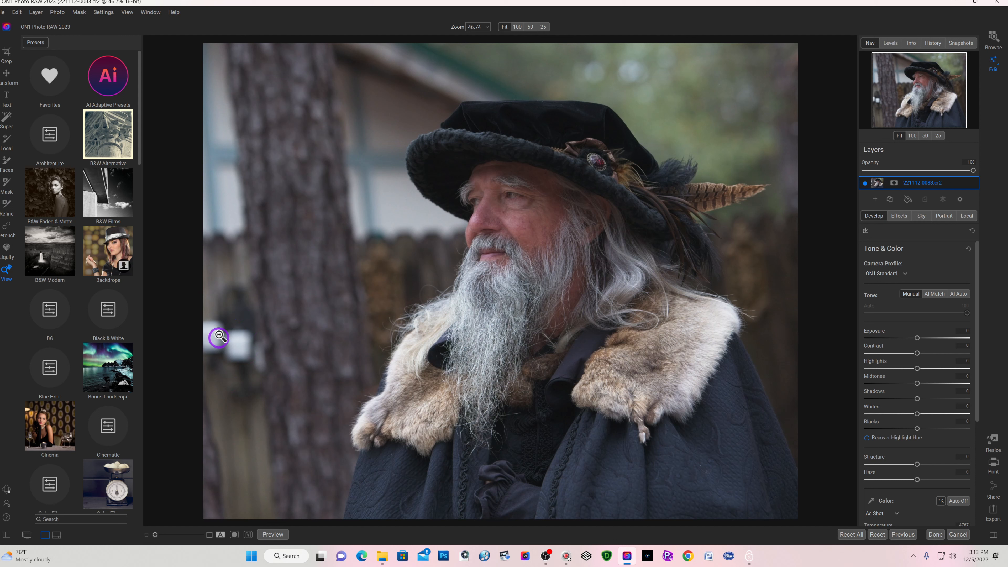
# Step: Erase the distracting white objects by the fence, beside the tree trunk near the photo's left edge
pyautogui.click(5, 230)
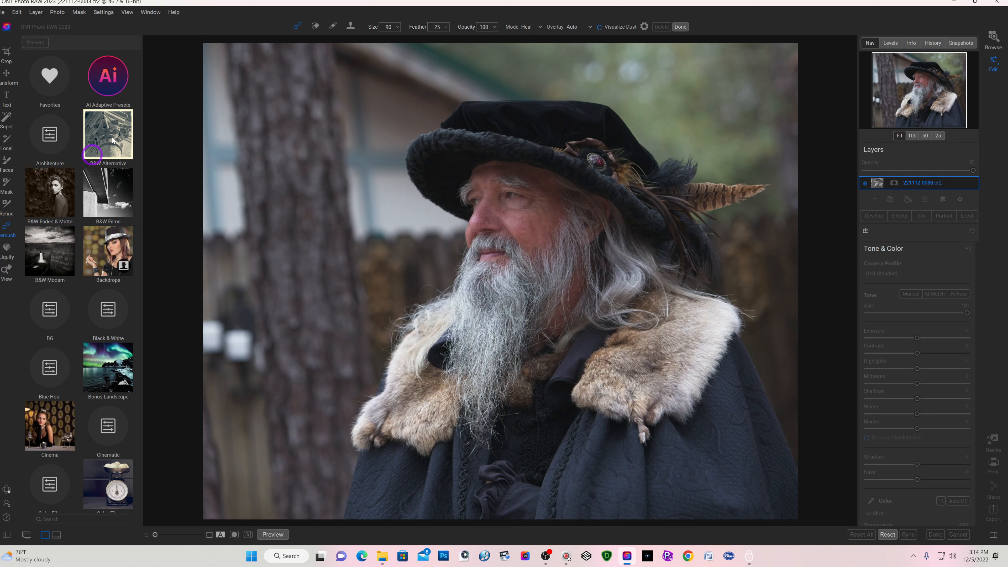
pyautogui.click(316, 27)
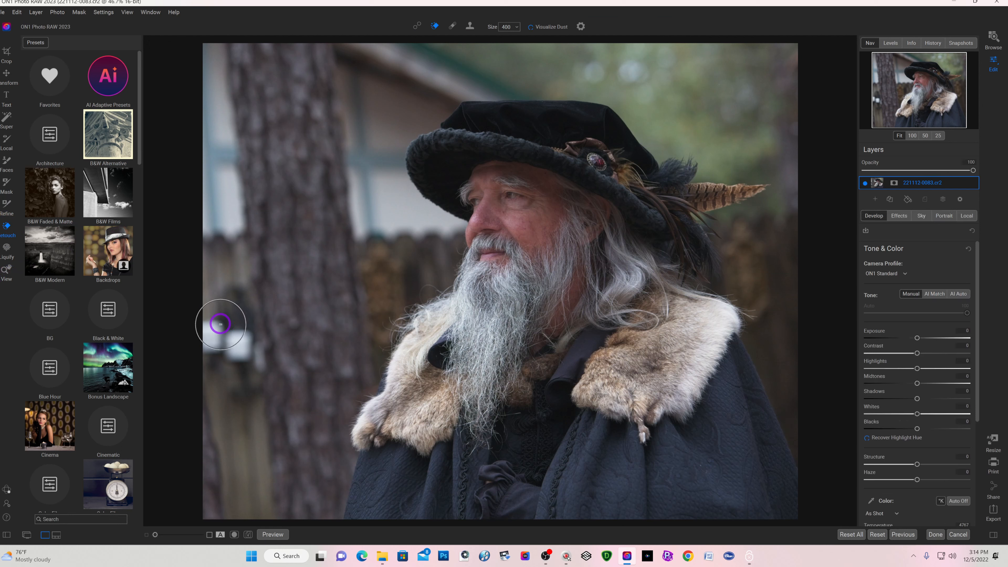
pyautogui.moveTo(220, 324)
pyautogui.mouseDown()
pyautogui.moveTo(209, 333)
pyautogui.moveTo(234, 347)
pyautogui.mouseUp()
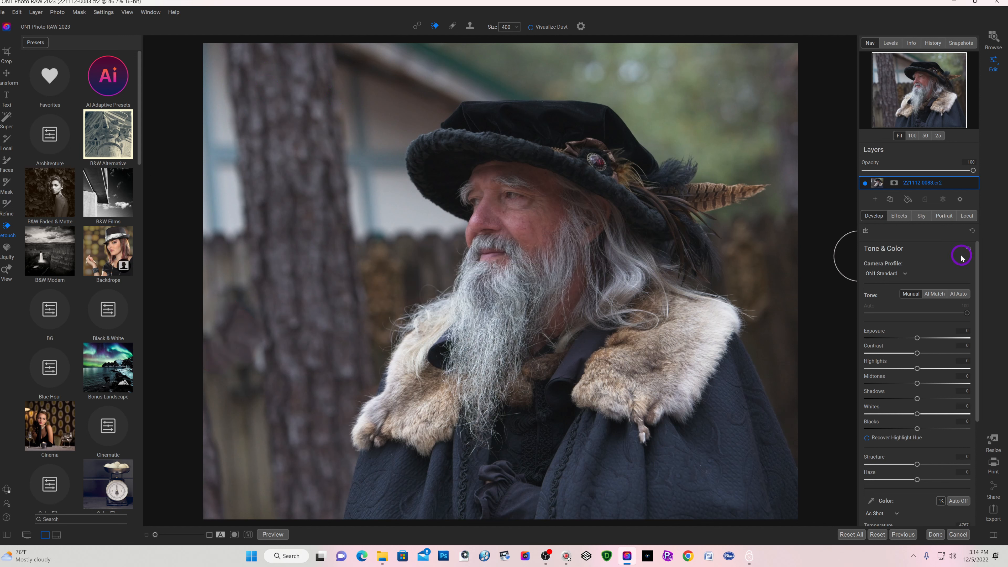
# Step: Apply AI Auto tone to the photo and lower the exposure to -0.75
pyautogui.click(961, 294)
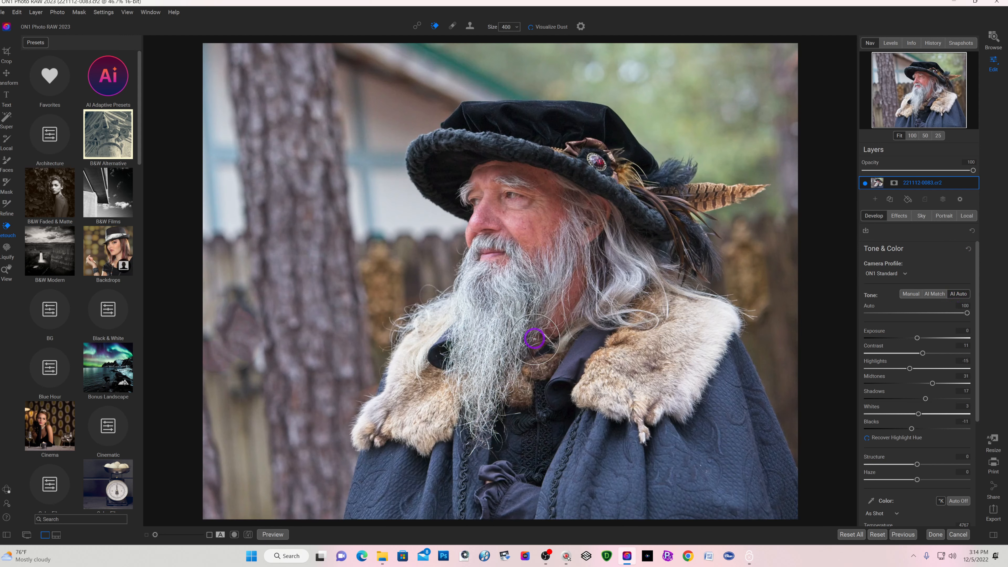
pyautogui.click(918, 338)
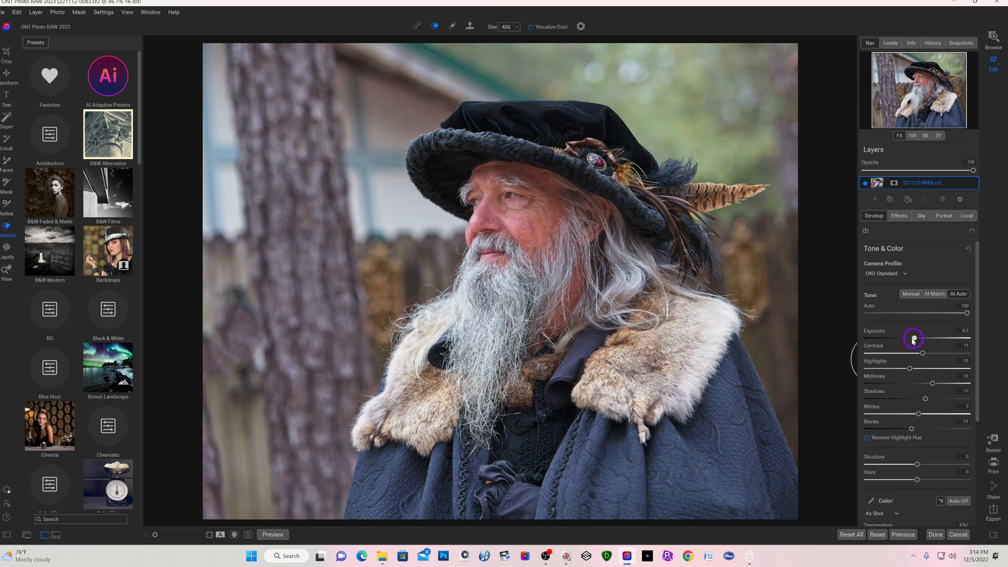
pyautogui.moveTo(913, 340); pyautogui.dragTo(909, 340)
pyautogui.click(910, 340)
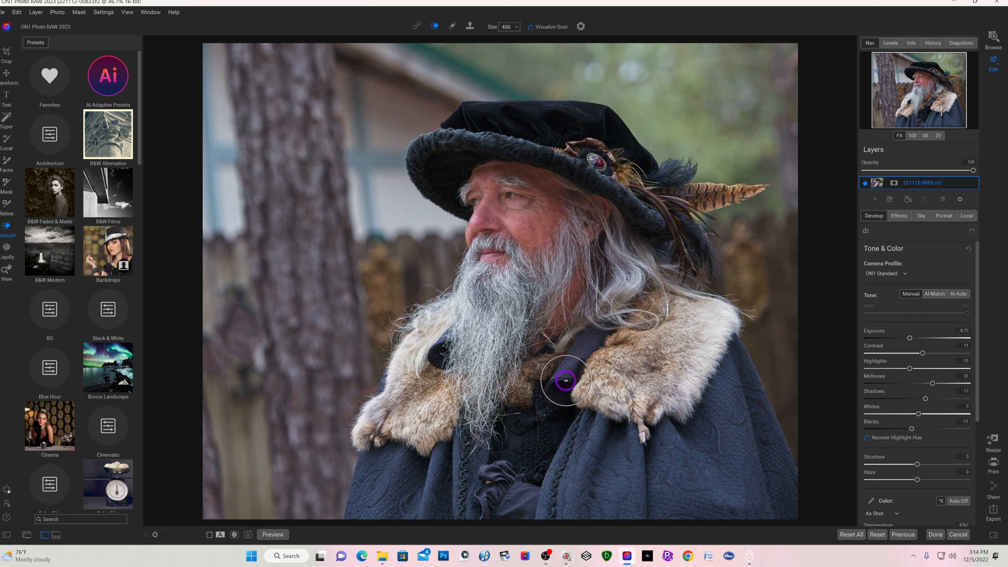
# Step: Add a Dynamic Contrast filter and invert its mask to hide the effect across the photo
pyautogui.click(900, 217)
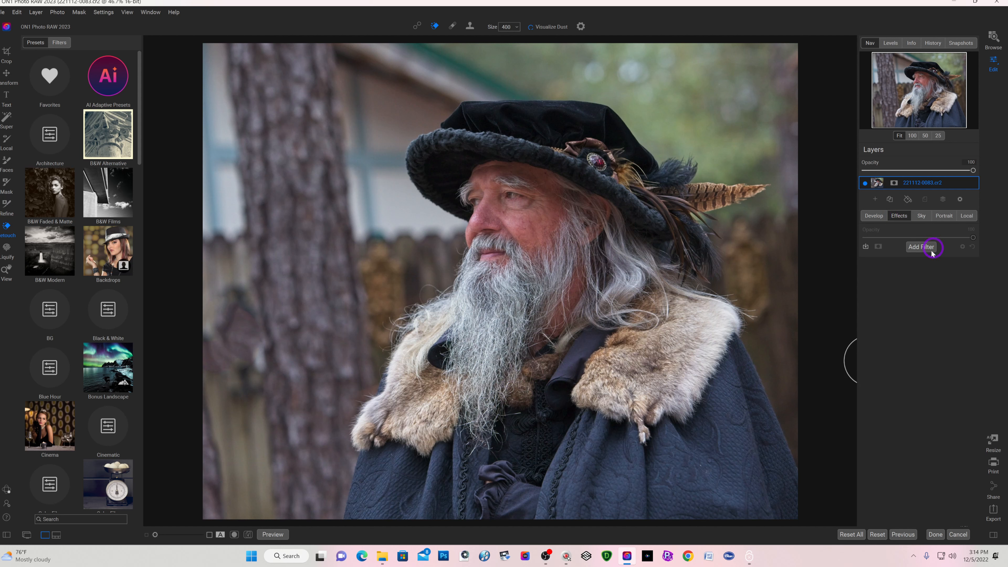
pyautogui.click(921, 247)
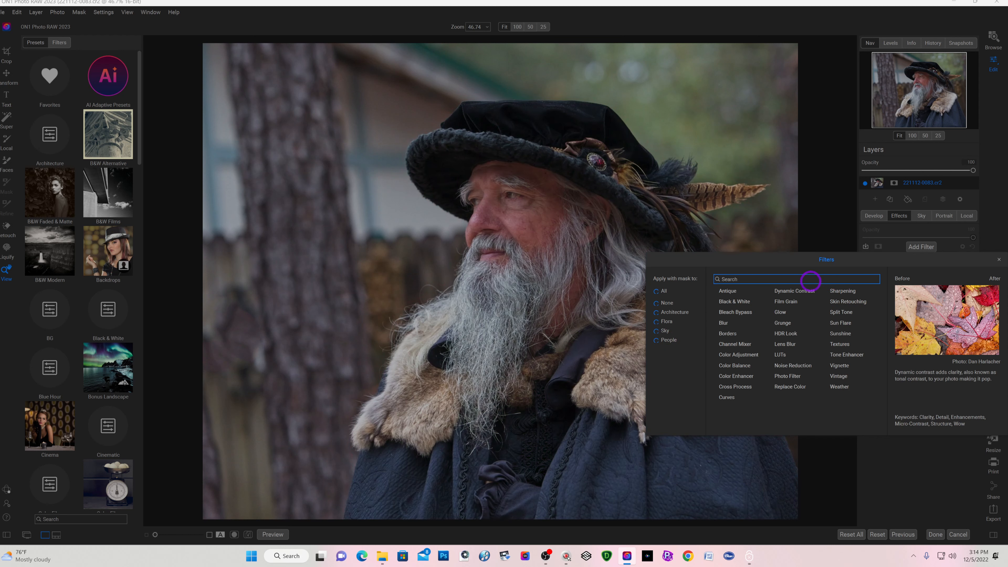
pyautogui.click(789, 293)
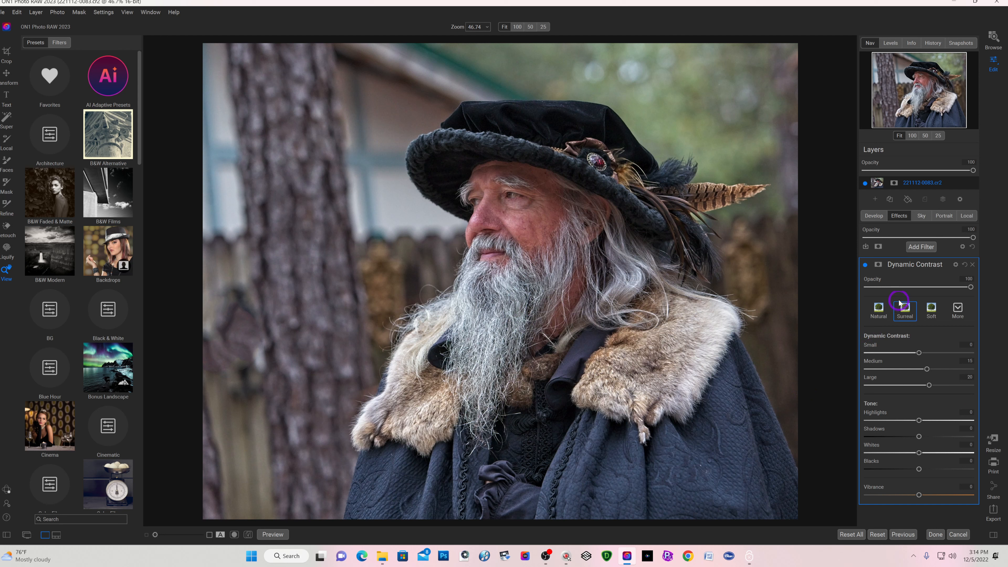
pyautogui.click(879, 264)
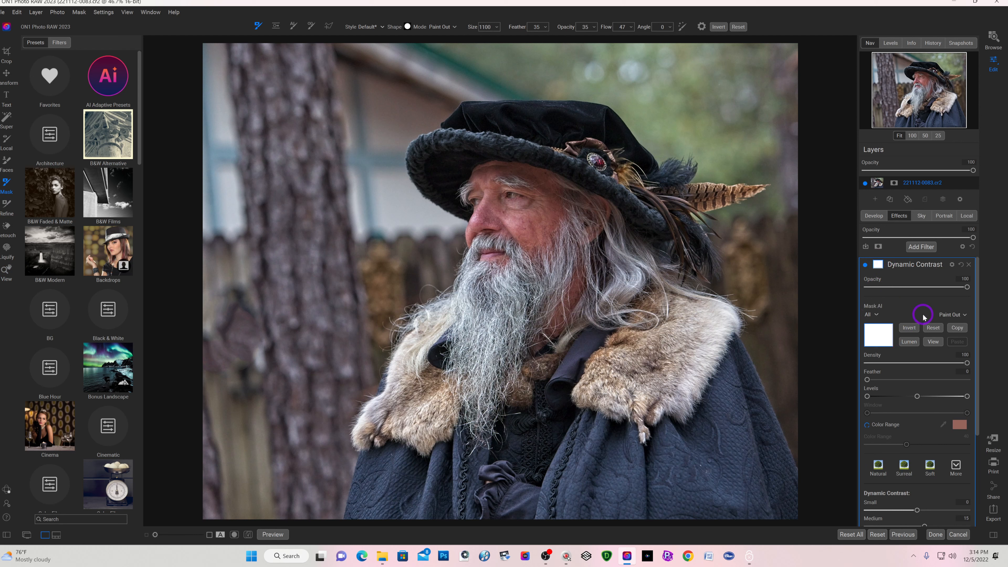
pyautogui.click(909, 328)
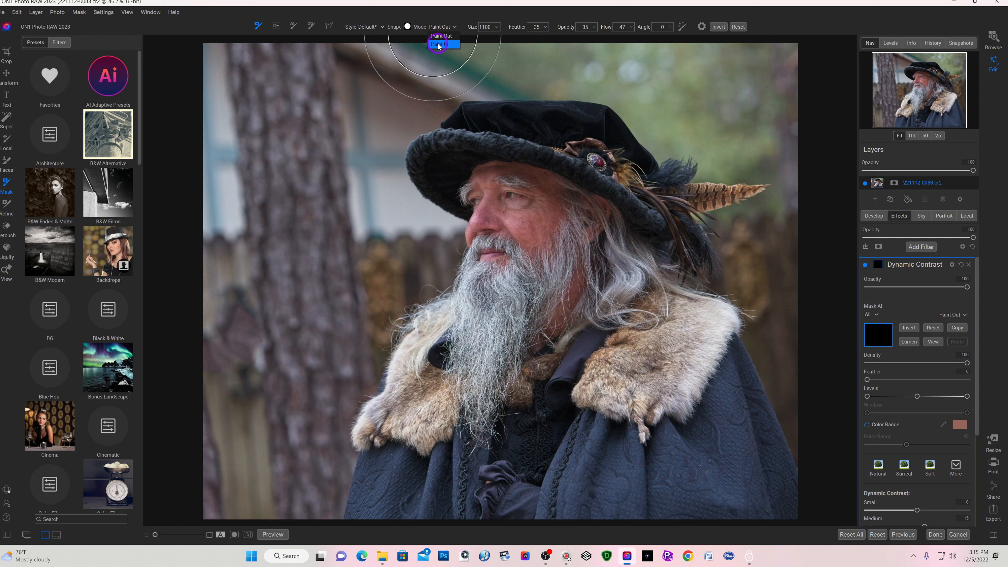
# Step: Paint the Dynamic Contrast effect in over the man's face and beard, resizing the masking brush as needed
pyautogui.click(439, 44)
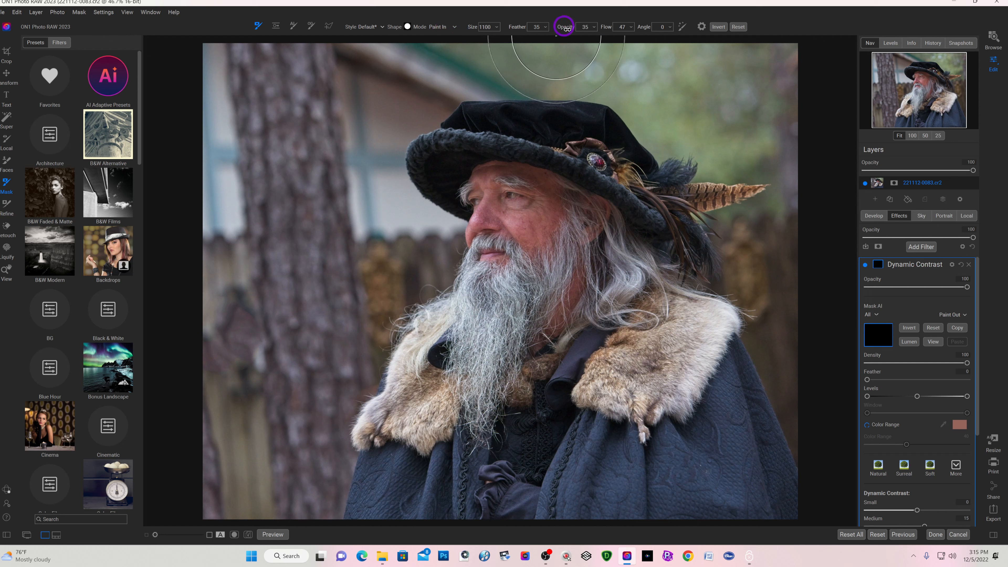
pyautogui.press('[')
pyautogui.press('[')
pyautogui.press('[')
pyautogui.press('[')
pyautogui.press('[')
pyautogui.press('[')
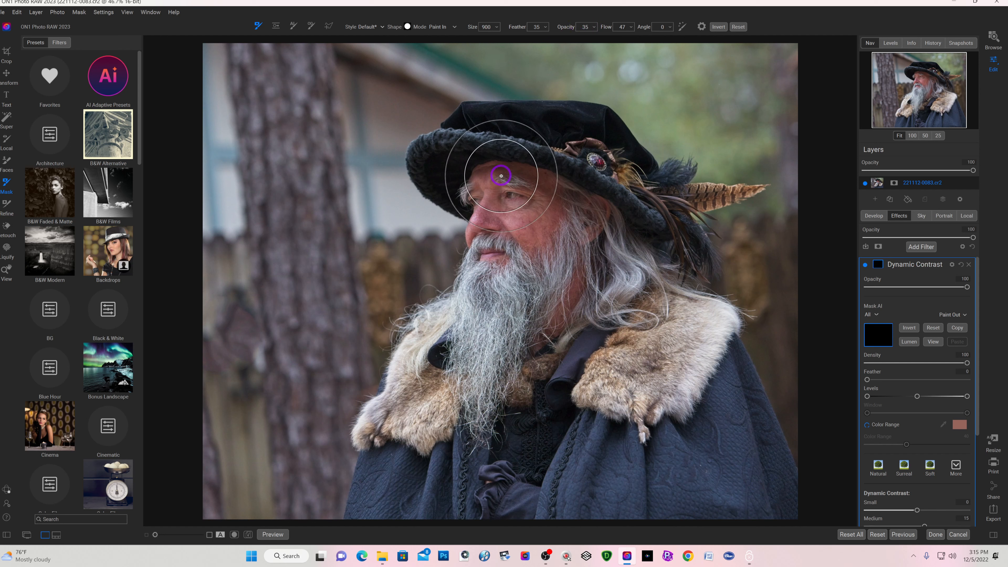
pyautogui.moveTo(501, 176)
pyautogui.mouseDown()
pyautogui.moveTo(472, 195)
pyautogui.moveTo(473, 186)
pyautogui.moveTo(529, 189)
pyautogui.moveTo(471, 187)
pyautogui.moveTo(525, 198)
pyautogui.moveTo(474, 189)
pyautogui.moveTo(527, 182)
pyautogui.moveTo(473, 187)
pyautogui.moveTo(524, 189)
pyautogui.moveTo(504, 182)
pyautogui.moveTo(477, 246)
pyautogui.moveTo(492, 197)
pyautogui.moveTo(503, 198)
pyautogui.moveTo(446, 340)
pyautogui.moveTo(516, 226)
pyautogui.moveTo(492, 389)
pyautogui.moveTo(537, 189)
pyautogui.moveTo(482, 371)
pyautogui.moveTo(572, 229)
pyautogui.moveTo(569, 303)
pyautogui.moveTo(581, 191)
pyautogui.moveTo(617, 289)
pyautogui.moveTo(609, 235)
pyautogui.moveTo(641, 319)
pyautogui.moveTo(594, 318)
pyautogui.moveTo(617, 227)
pyautogui.moveTo(595, 256)
pyautogui.moveTo(586, 202)
pyautogui.moveTo(472, 415)
pyautogui.moveTo(515, 279)
pyautogui.moveTo(508, 222)
pyautogui.moveTo(454, 365)
pyautogui.moveTo(513, 250)
pyautogui.moveTo(475, 276)
pyautogui.moveTo(410, 371)
pyautogui.moveTo(555, 197)
pyautogui.moveTo(495, 357)
pyautogui.moveTo(556, 223)
pyautogui.moveTo(606, 143)
pyautogui.moveTo(643, 289)
pyautogui.moveTo(600, 155)
pyautogui.moveTo(586, 147)
pyautogui.moveTo(616, 186)
pyautogui.moveTo(569, 143)
pyautogui.moveTo(671, 239)
pyautogui.moveTo(603, 187)
pyautogui.moveTo(563, 302)
pyautogui.moveTo(508, 382)
pyautogui.moveTo(530, 264)
pyautogui.mouseUp()
pyautogui.press(']')
pyautogui.press(']')
pyautogui.press(']')
pyautogui.press(']')
pyautogui.press(']')
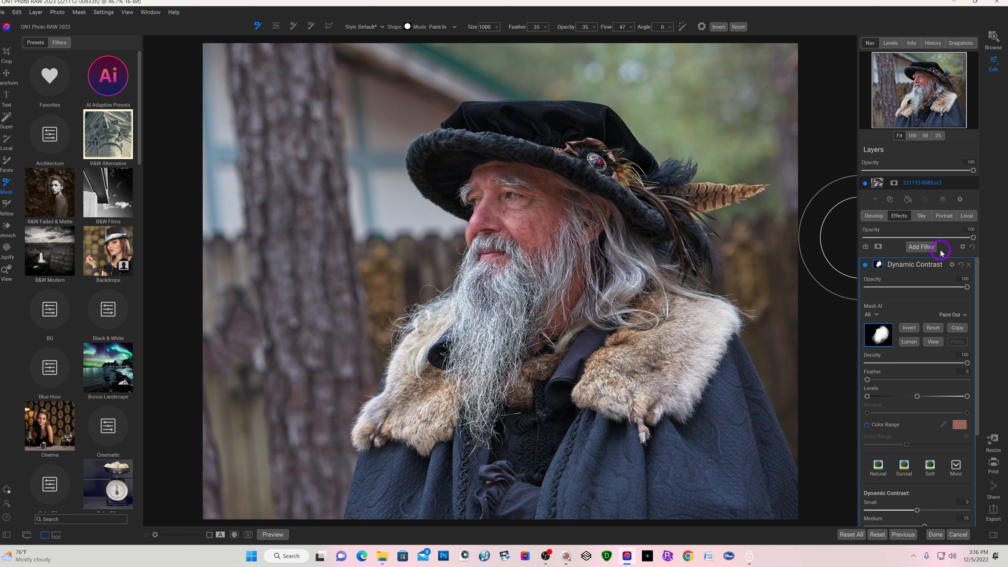
# Step: Add a Vignette filter to the photo and apply its Big Softy style
pyautogui.click(921, 247)
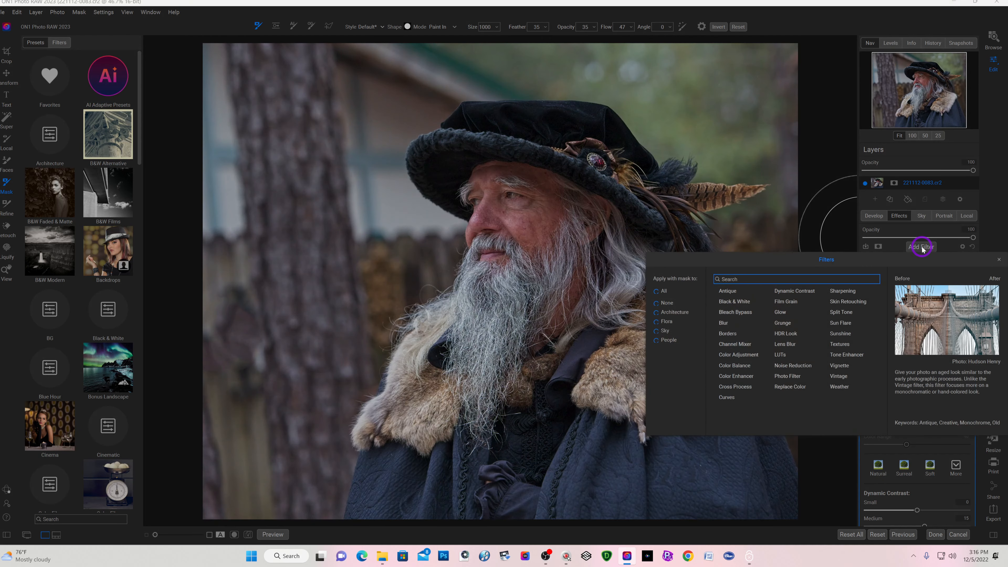
pyautogui.click(839, 367)
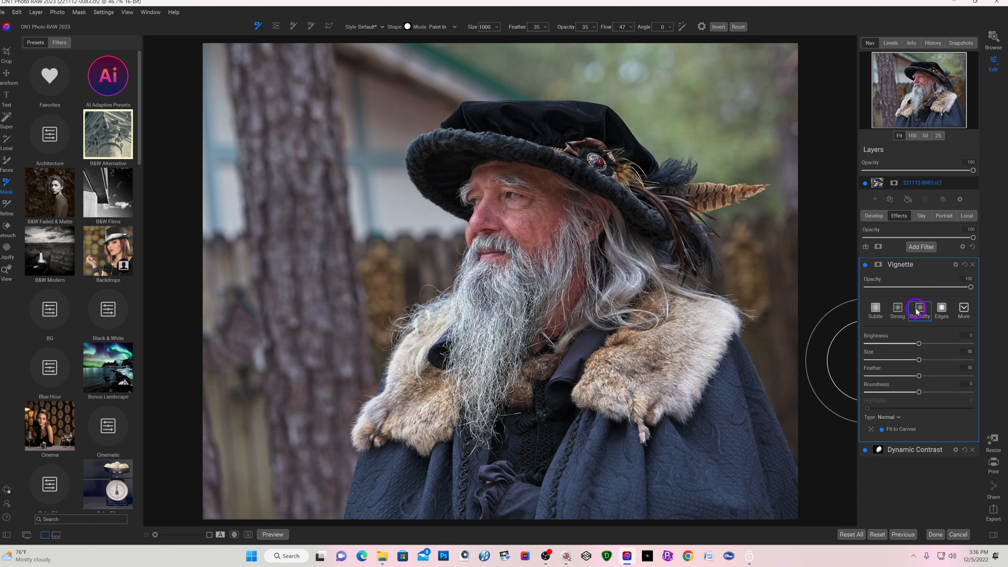
pyautogui.click(964, 311)
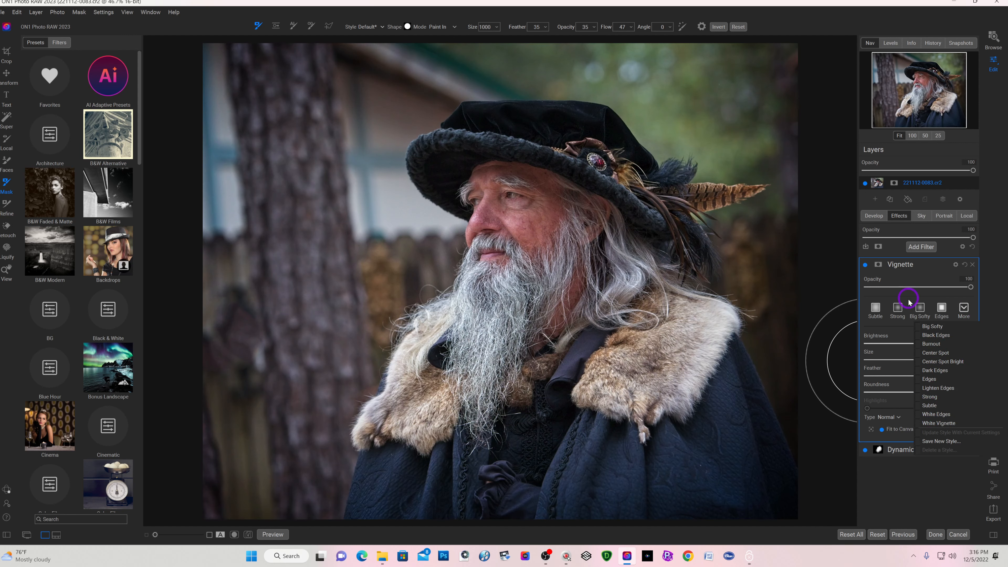
pyautogui.click(920, 307)
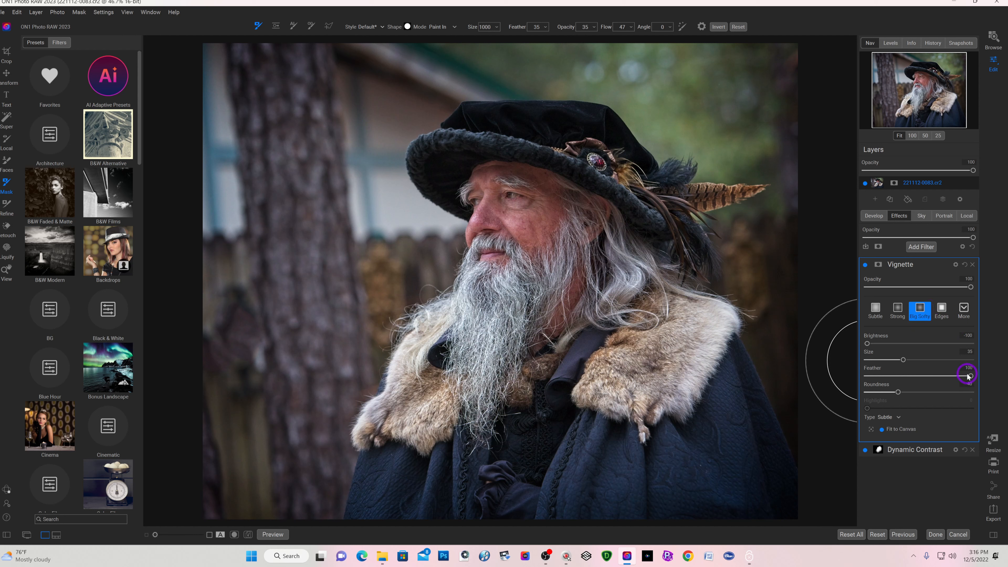
# Step: Shape the vignette with size 0, roundness 45 and feather 100, centred on the beard, and lower its opacity to about 48
pyautogui.moveTo(928, 381); pyautogui.dragTo(845, 382)
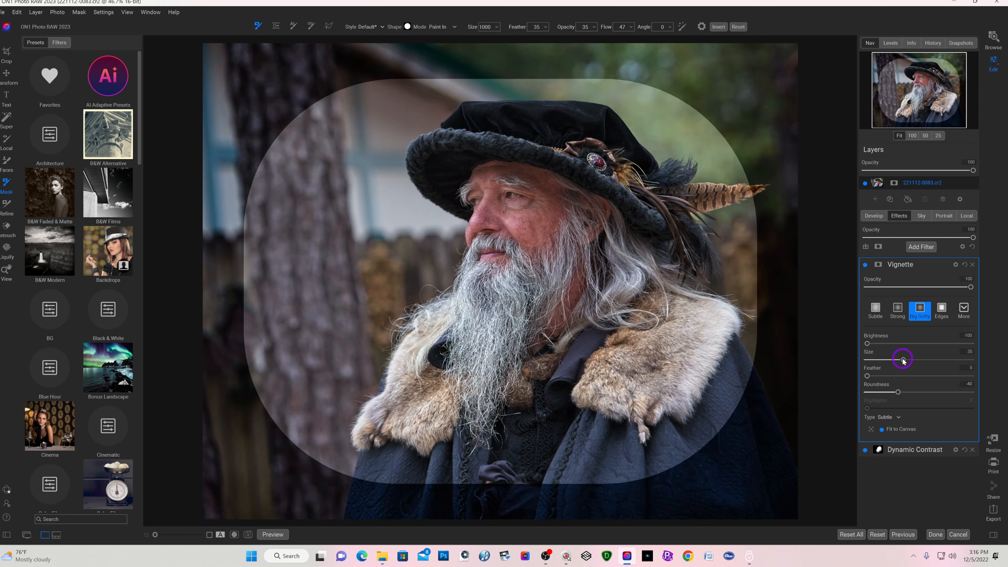
pyautogui.moveTo(903, 361); pyautogui.dragTo(847, 360)
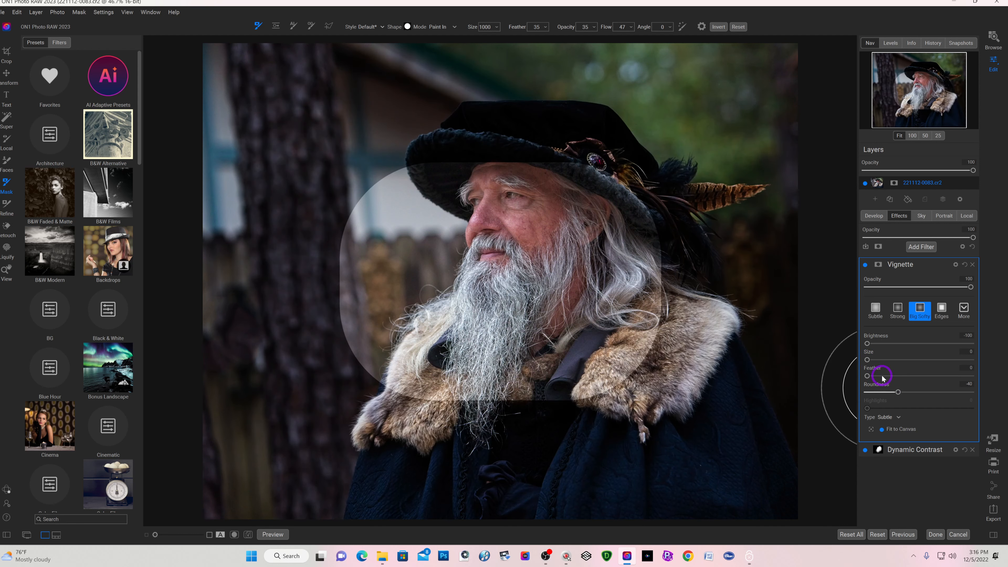
pyautogui.moveTo(899, 391); pyautogui.dragTo(942, 392)
pyautogui.click(874, 430)
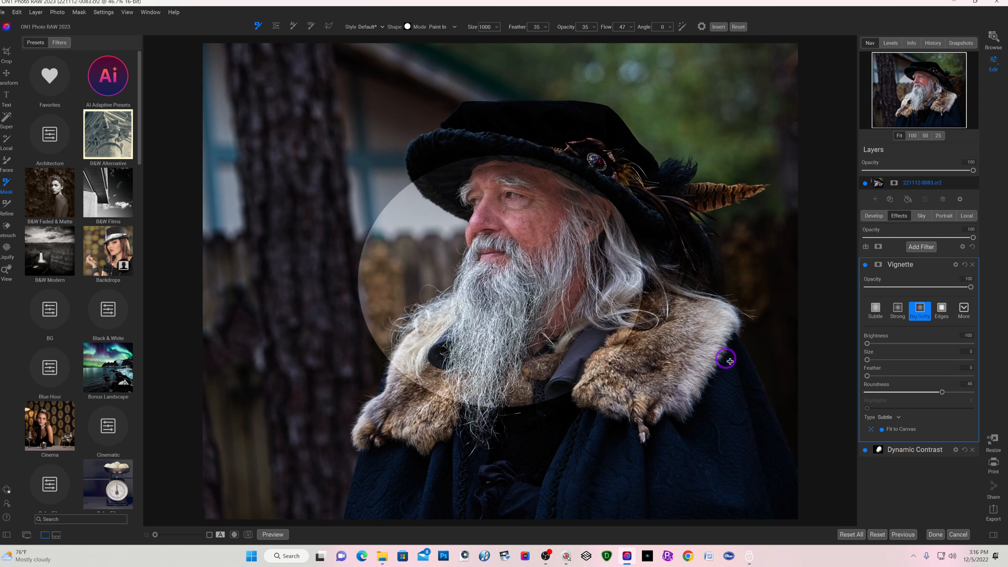
pyautogui.moveTo(502, 293); pyautogui.dragTo(508, 328)
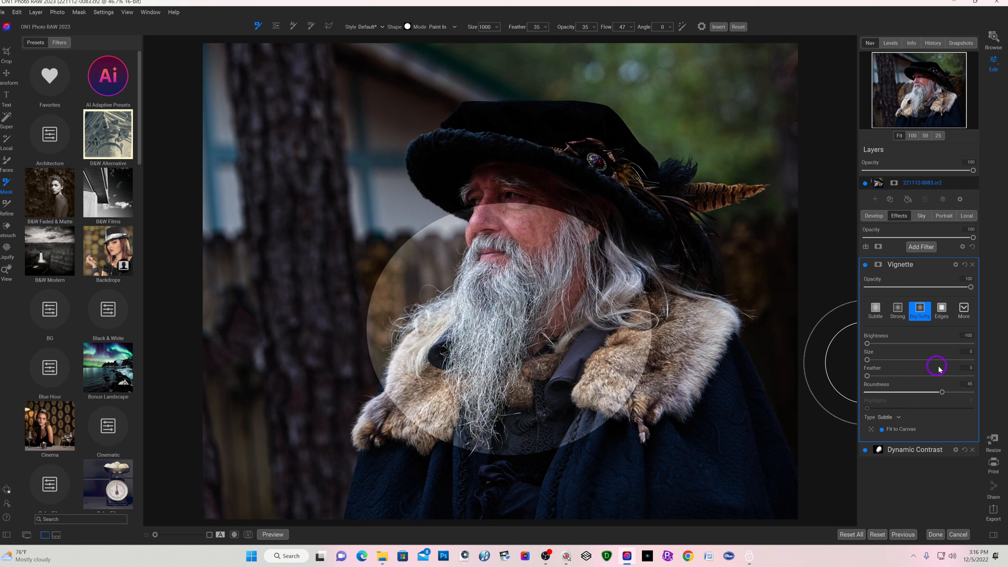
pyautogui.moveTo(868, 376); pyautogui.dragTo(1001, 378)
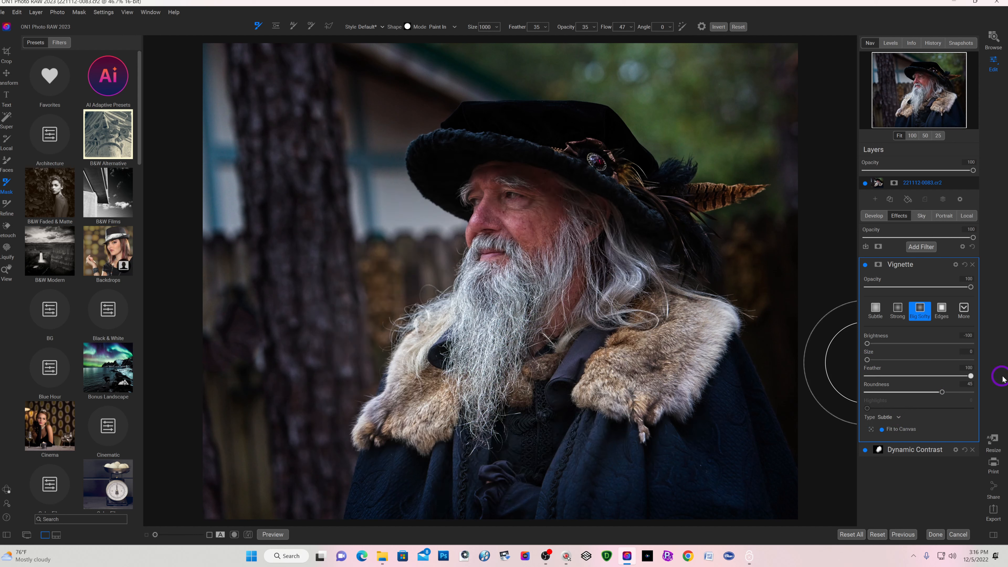
pyautogui.click(932, 289)
pyautogui.moveTo(926, 288); pyautogui.dragTo(903, 290)
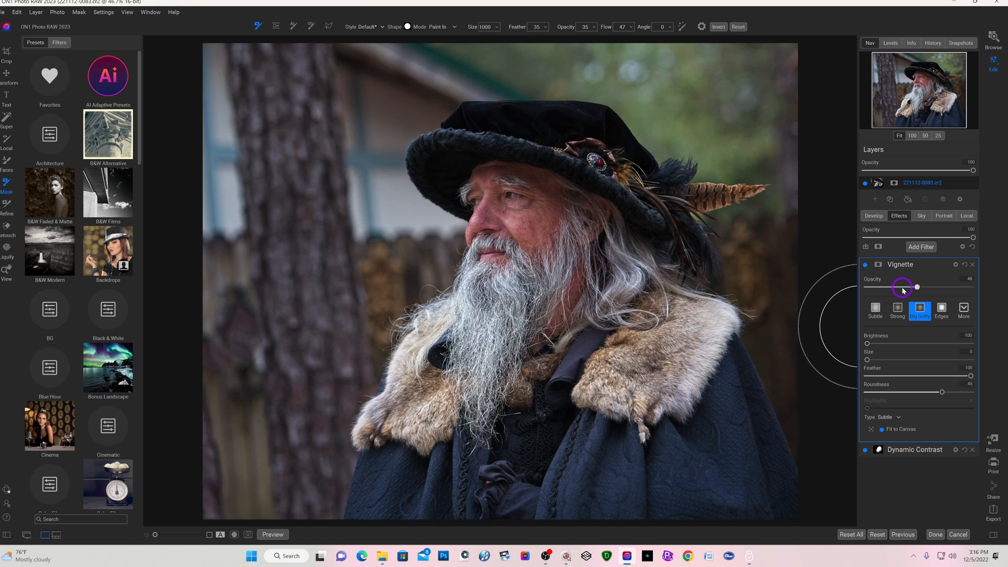
# Step: Turn the vignette off and on to compare its effect, and delete the filter
pyautogui.click(865, 265)
pyautogui.click(865, 265)
pyautogui.click(972, 265)
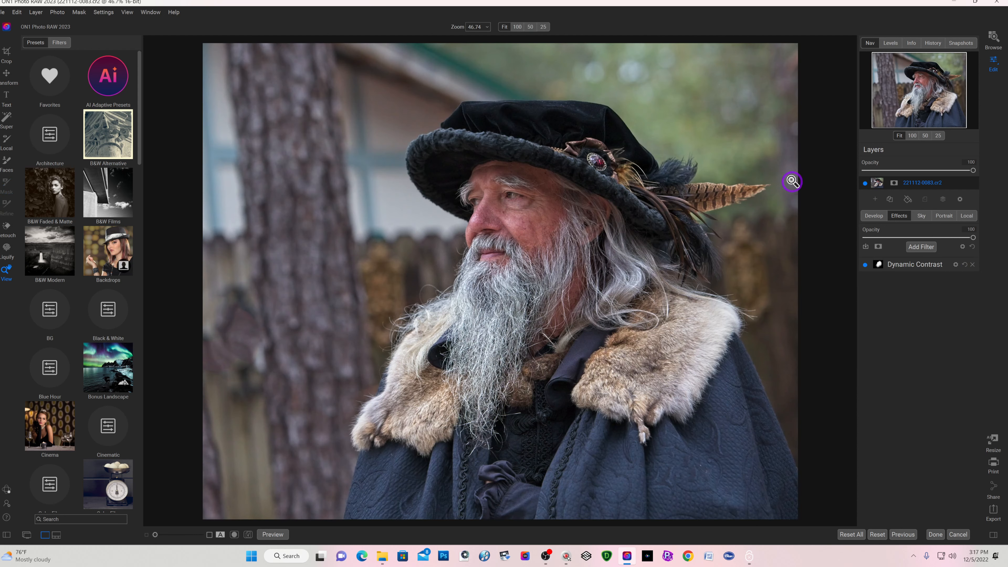
# Step: Try a Darken local adjustment for the background and cloak, using a masking brush enlarged to 1300
pyautogui.click(967, 216)
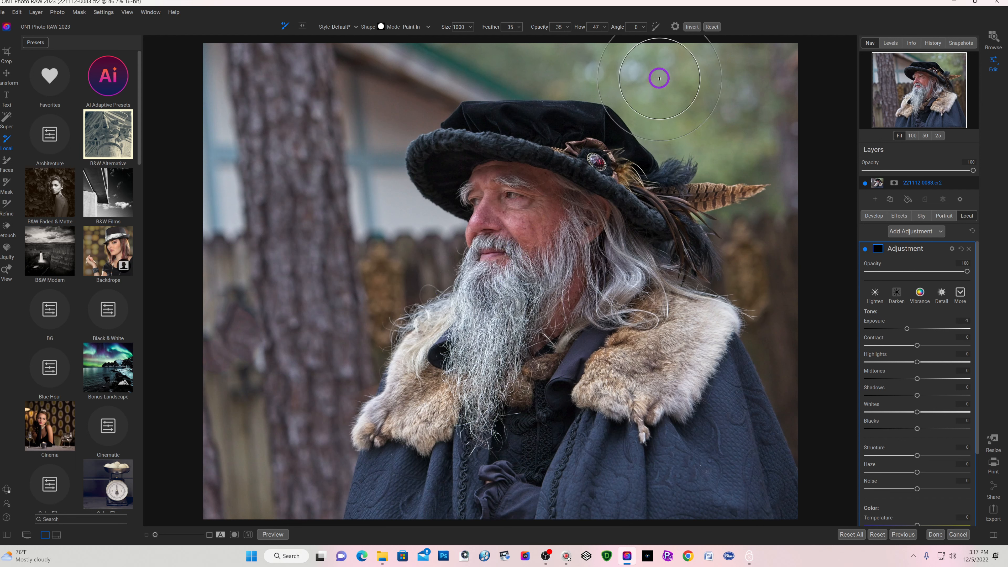
pyautogui.click(897, 296)
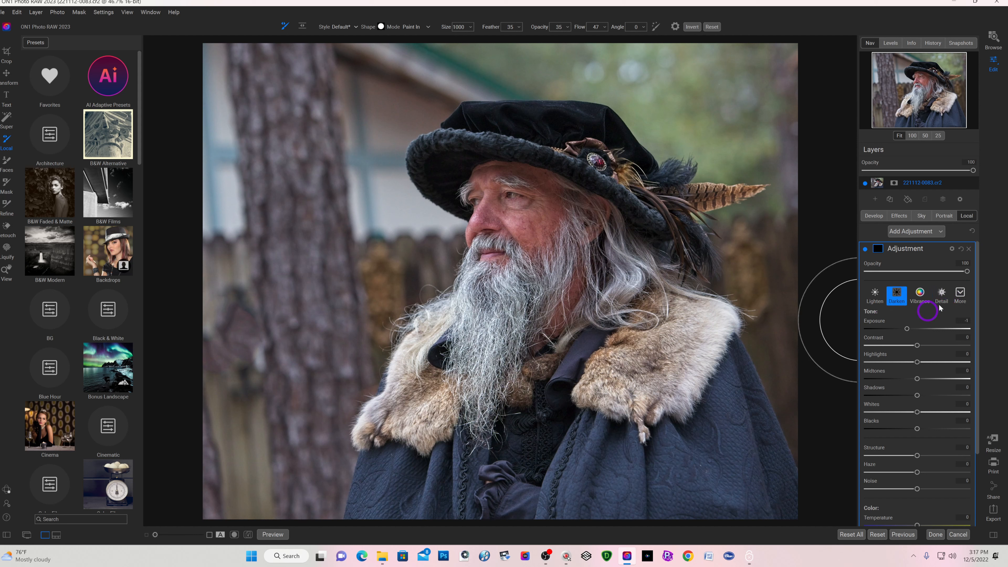
pyautogui.press(']')
pyautogui.press(']')
pyautogui.press(']')
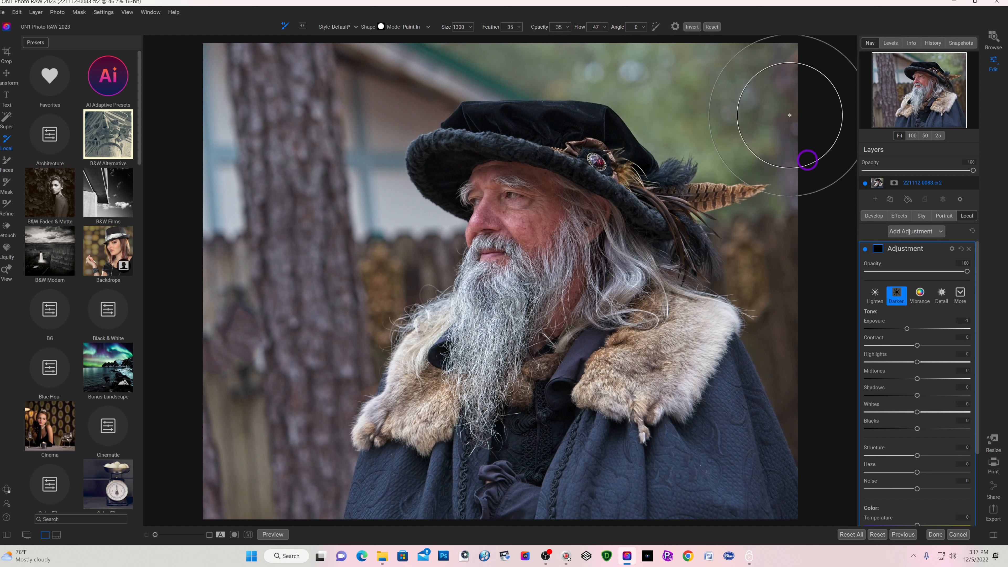
pyautogui.moveTo(808, 160)
pyautogui.mouseDown()
pyautogui.moveTo(772, 107)
pyautogui.moveTo(715, 71)
pyautogui.moveTo(644, 56)
pyautogui.moveTo(606, 66)
pyautogui.moveTo(737, 130)
pyautogui.mouseUp()
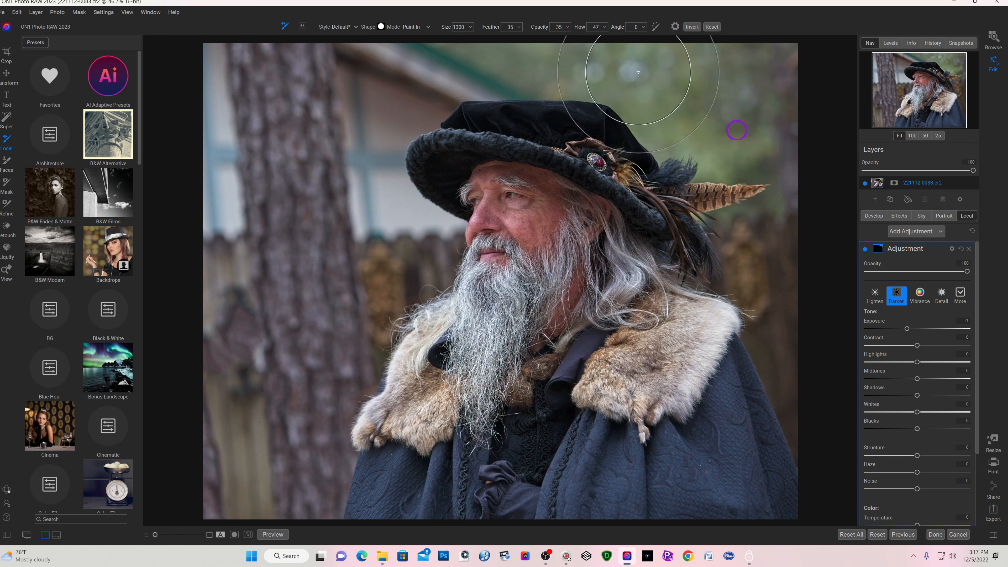
pyautogui.moveTo(392, 73)
pyautogui.mouseDown()
pyautogui.moveTo(279, 86)
pyautogui.moveTo(288, 202)
pyautogui.moveTo(275, 339)
pyautogui.moveTo(358, 193)
pyautogui.moveTo(394, 156)
pyautogui.moveTo(316, 419)
pyautogui.moveTo(356, 237)
pyautogui.moveTo(337, 247)
pyautogui.moveTo(312, 299)
pyautogui.moveTo(271, 507)
pyautogui.moveTo(309, 520)
pyautogui.mouseUp()
pyautogui.moveTo(758, 376)
pyautogui.mouseDown()
pyautogui.moveTo(834, 349)
pyautogui.moveTo(774, 342)
pyautogui.moveTo(649, 528)
pyautogui.moveTo(745, 293)
pyautogui.moveTo(706, 425)
pyautogui.moveTo(603, 500)
pyautogui.moveTo(714, 404)
pyautogui.moveTo(517, 450)
pyautogui.moveTo(484, 473)
pyautogui.mouseUp()
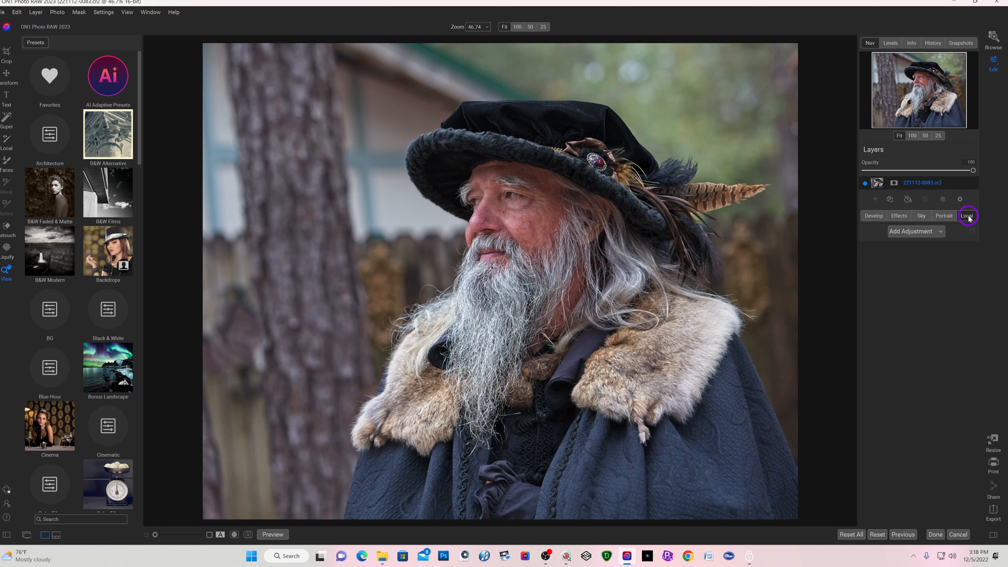
# Step: Add a new local adjustment and mask it with a Vignette-preset gradient centred on the beard
pyautogui.click(908, 232)
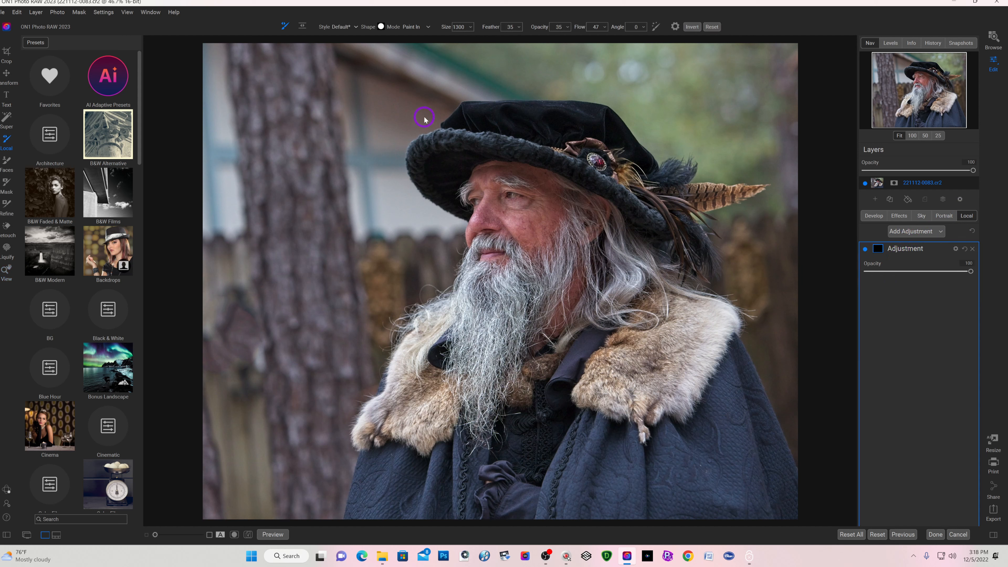
pyautogui.click(304, 27)
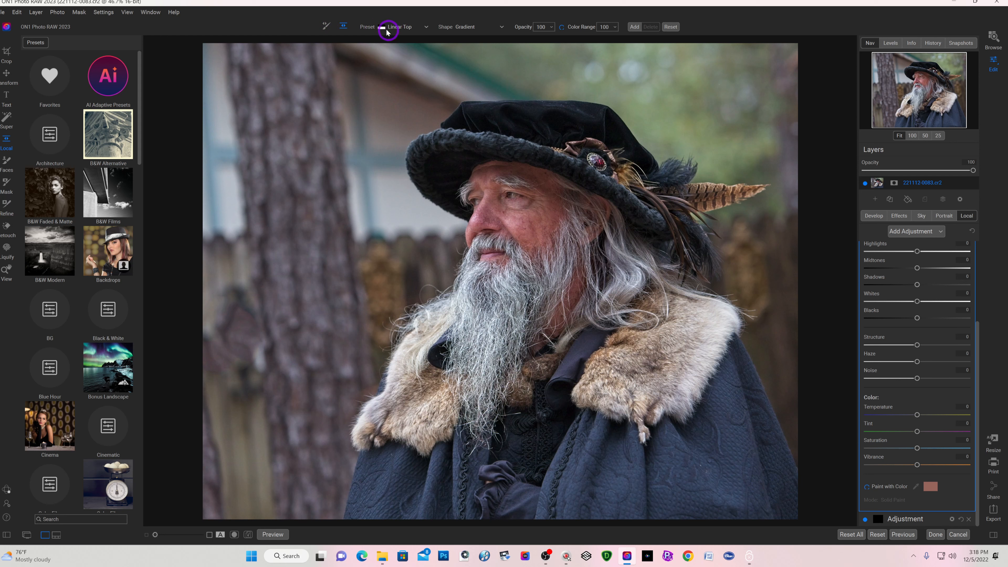
pyautogui.click(384, 28)
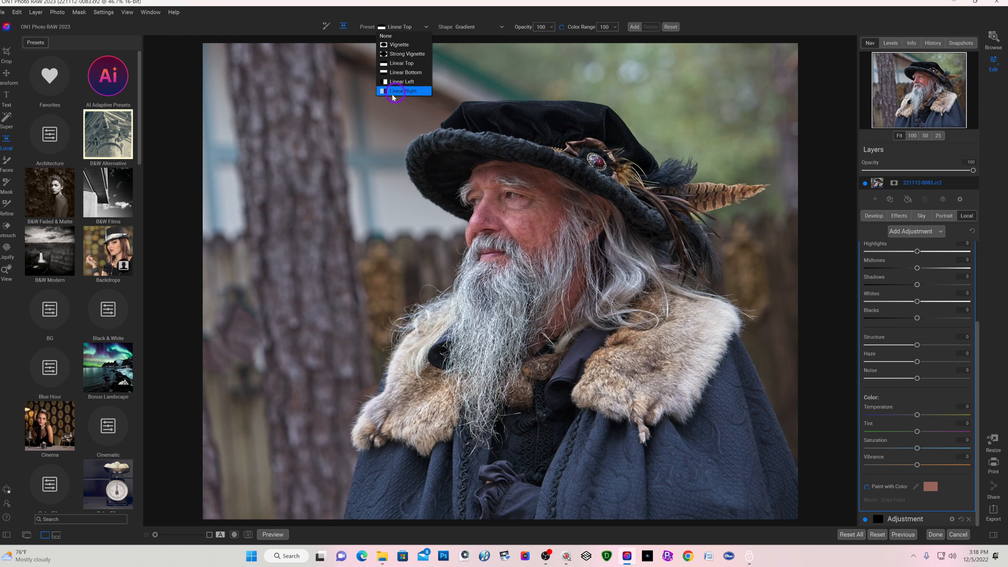
pyautogui.click(387, 46)
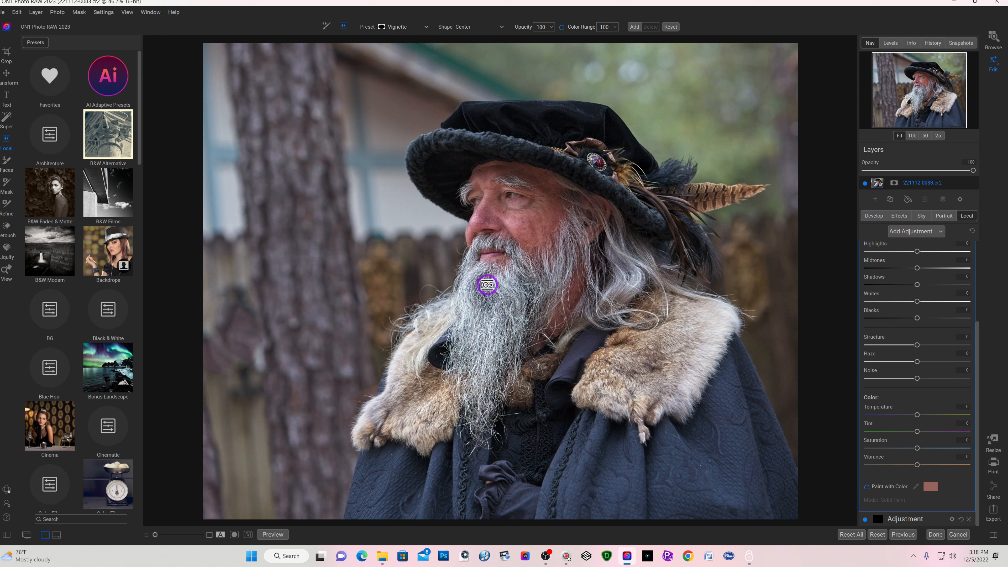
pyautogui.click(488, 286)
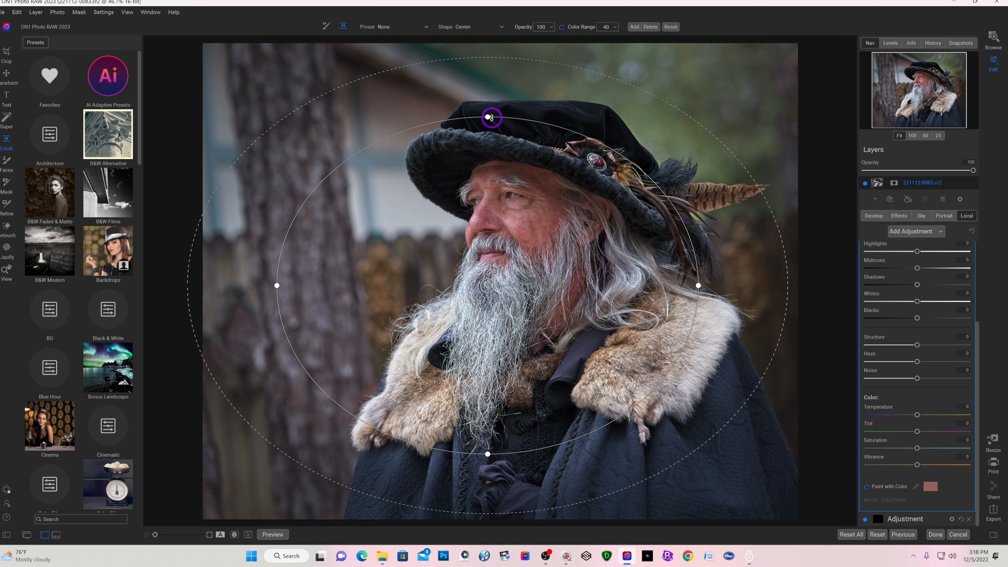
# Step: Resize and tilt the vignette ellipse so it follows the man's hat, face and beard, and widen its outer feather
pyautogui.moveTo(487, 117); pyautogui.dragTo(485, 197)
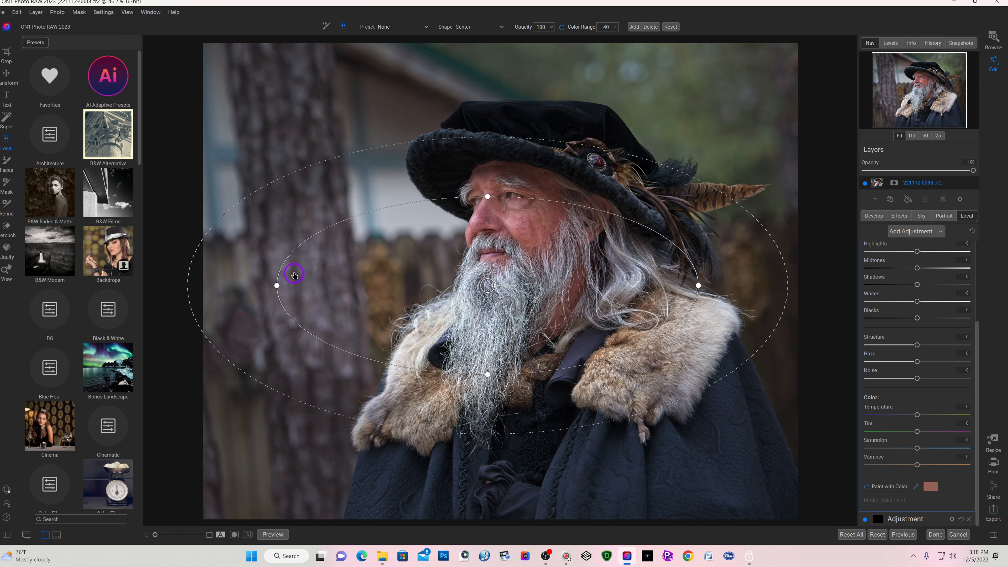
pyautogui.moveTo(278, 286); pyautogui.dragTo(306, 285)
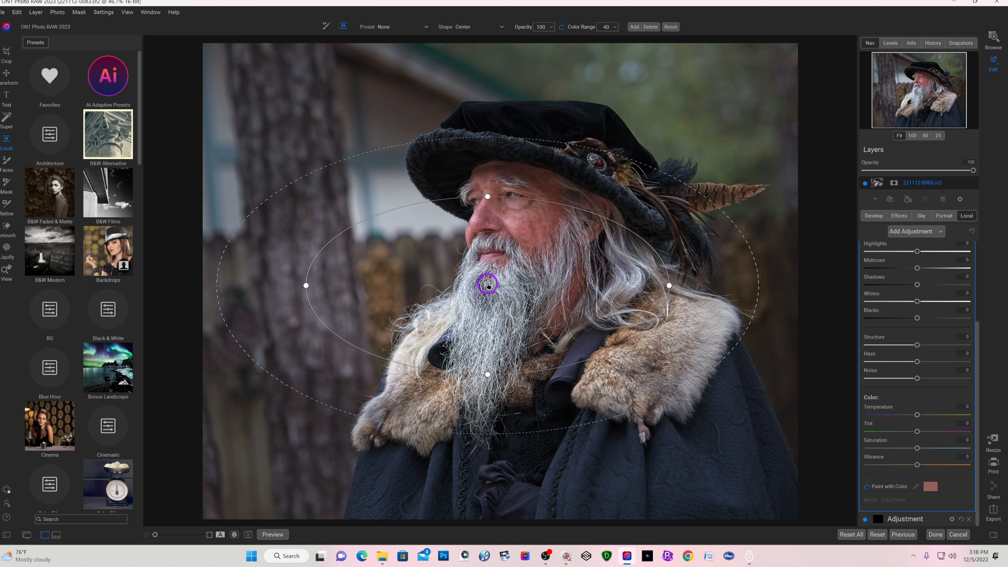
pyautogui.moveTo(488, 285); pyautogui.dragTo(552, 432)
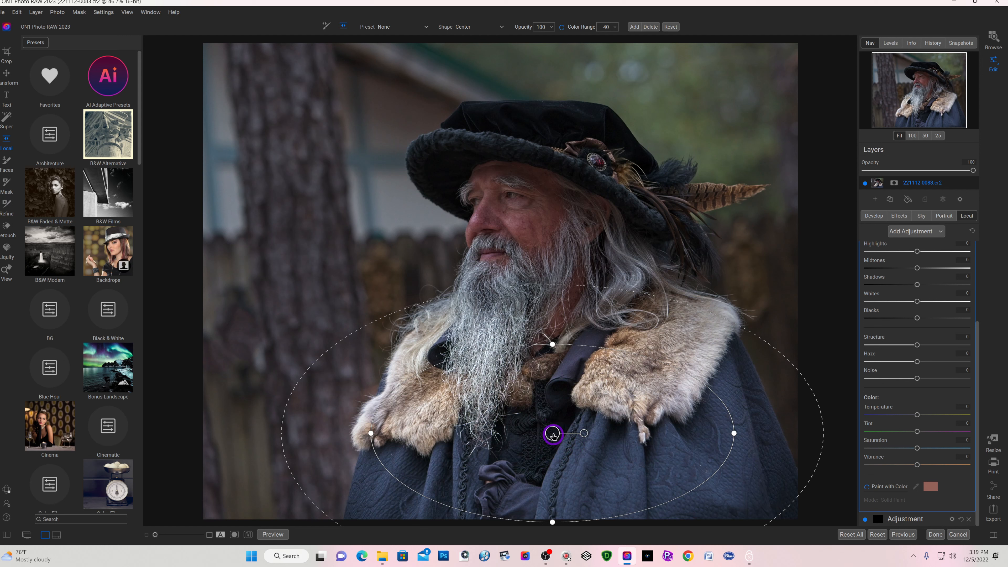
pyautogui.moveTo(551, 435); pyautogui.dragTo(524, 420)
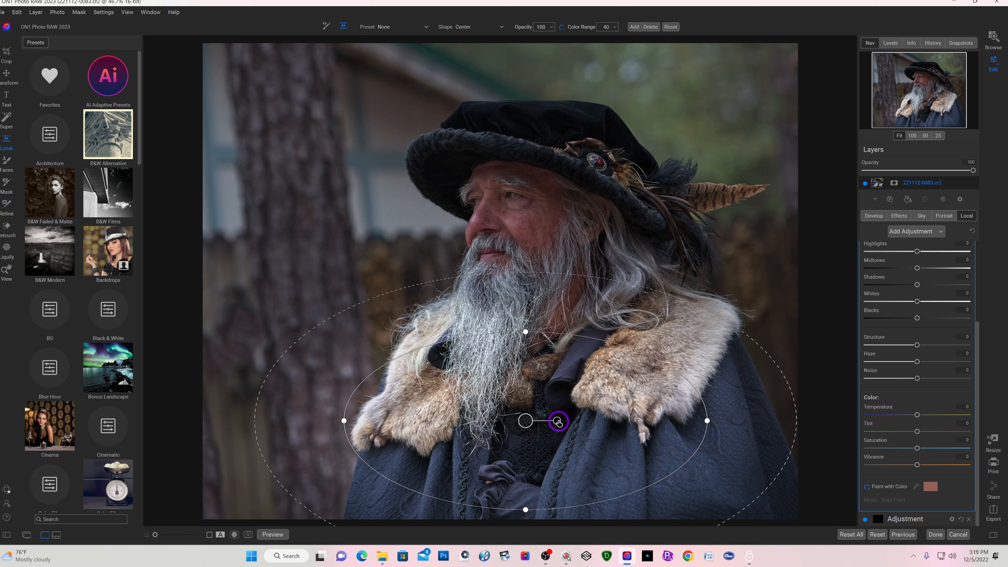
pyautogui.moveTo(558, 422); pyautogui.dragTo(541, 394)
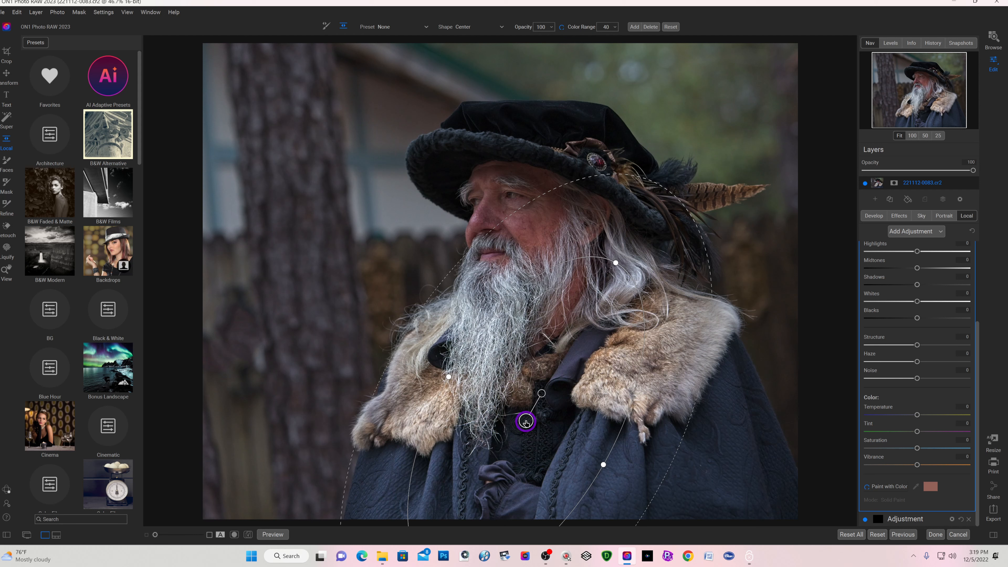
pyautogui.moveTo(526, 421); pyautogui.dragTo(514, 281)
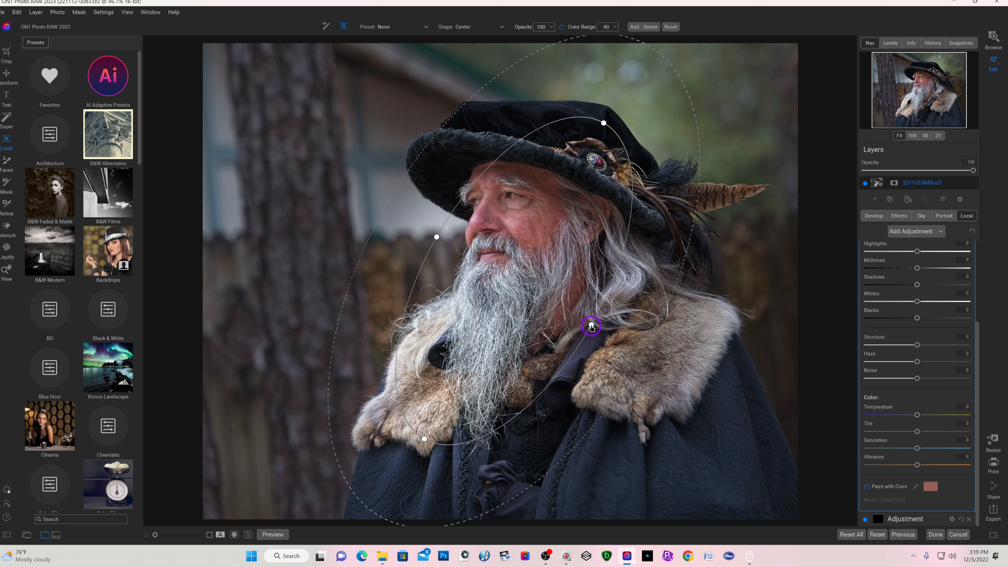
pyautogui.moveTo(591, 325); pyautogui.dragTo(605, 333)
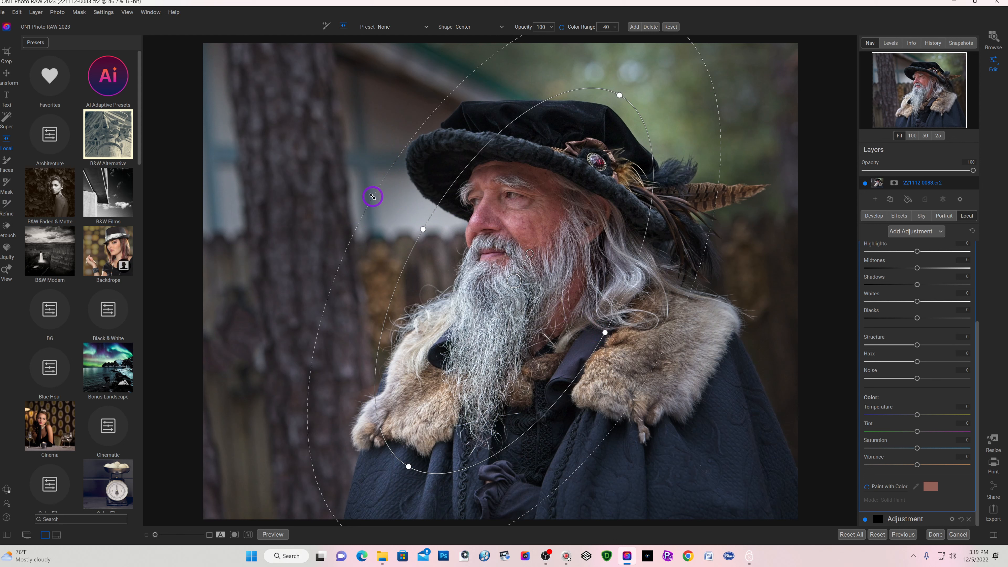
pyautogui.moveTo(372, 196)
pyautogui.mouseDown()
pyautogui.moveTo(355, 184)
pyautogui.moveTo(418, 222)
pyautogui.moveTo(361, 198)
pyautogui.mouseUp()
# Step: Set the vignette adjustment's opacity to about 56, contrast to -4, highlights to about -92 and whites to about -90
pyautogui.scroll(4, 913, 310)
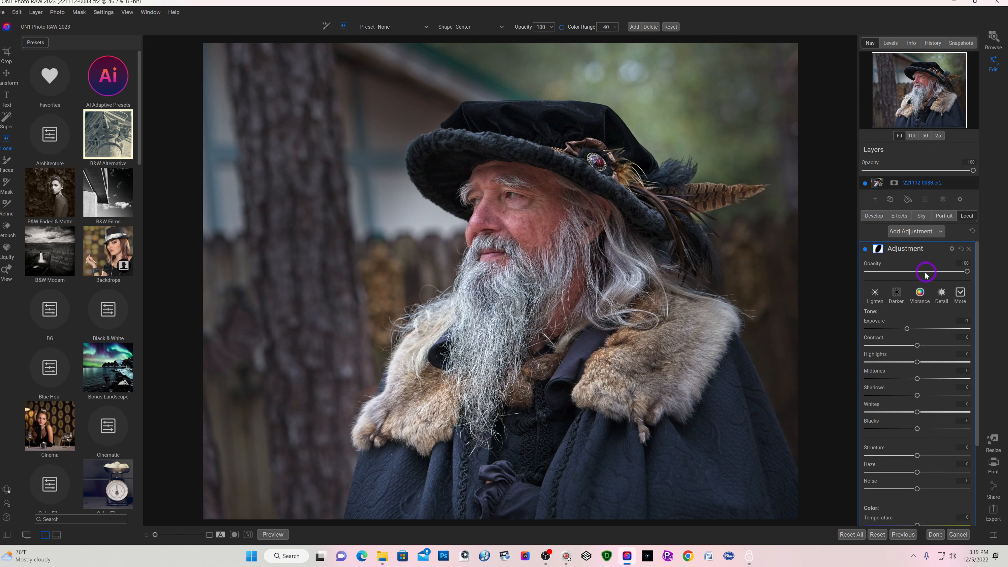
pyautogui.moveTo(935, 275); pyautogui.dragTo(924, 276)
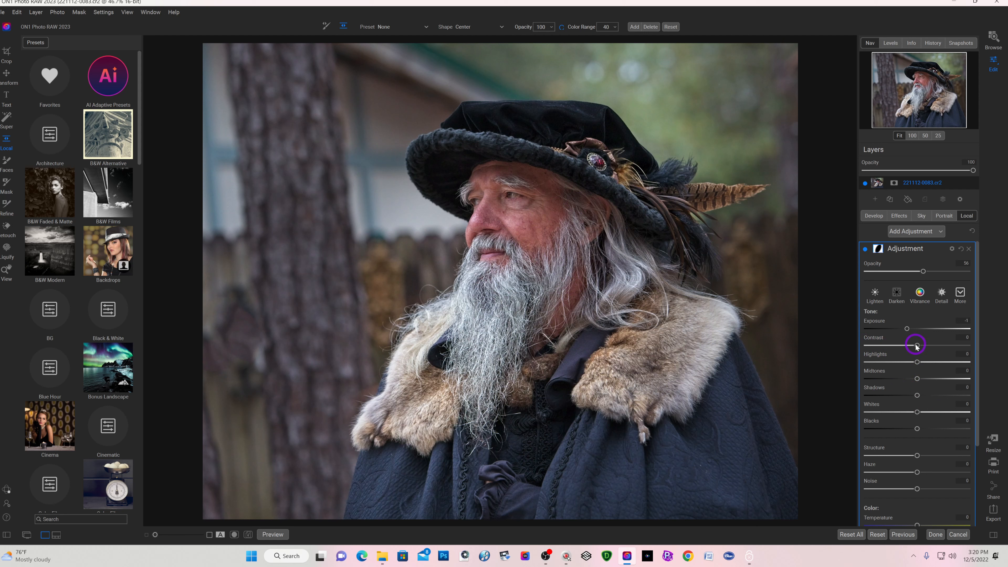
pyautogui.moveTo(934, 348); pyautogui.dragTo(886, 349)
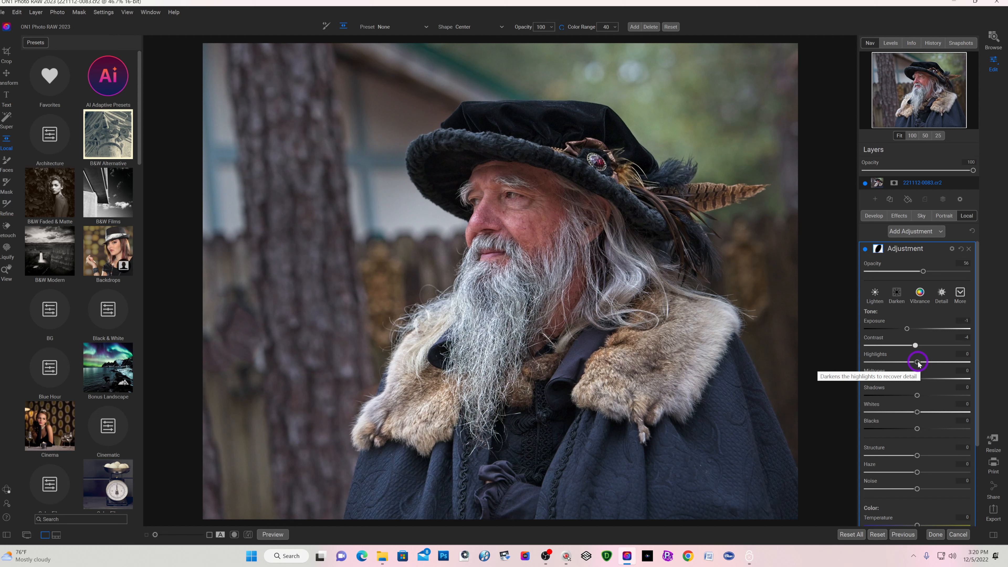
pyautogui.moveTo(918, 363); pyautogui.dragTo(871, 360)
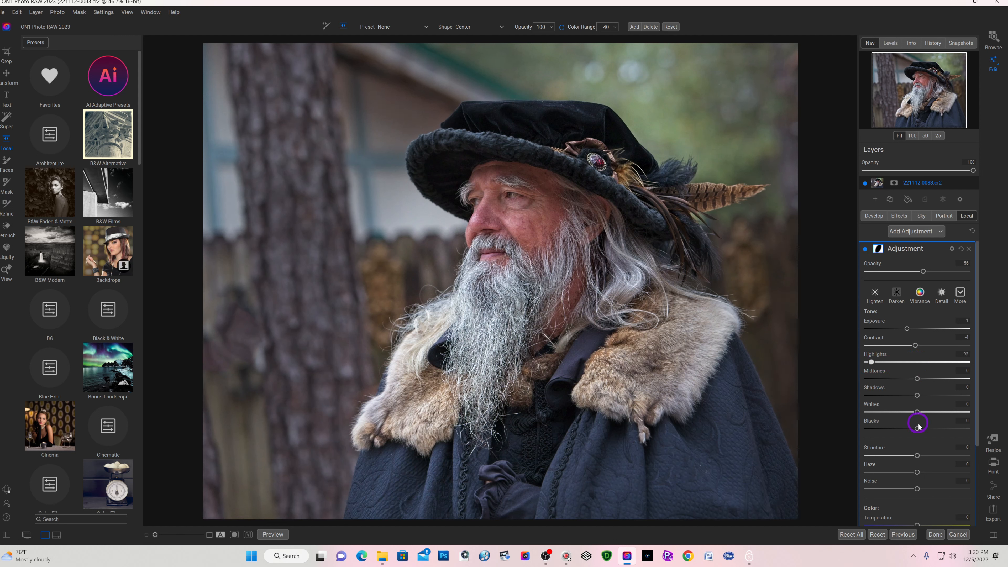
pyautogui.moveTo(917, 413); pyautogui.dragTo(872, 412)
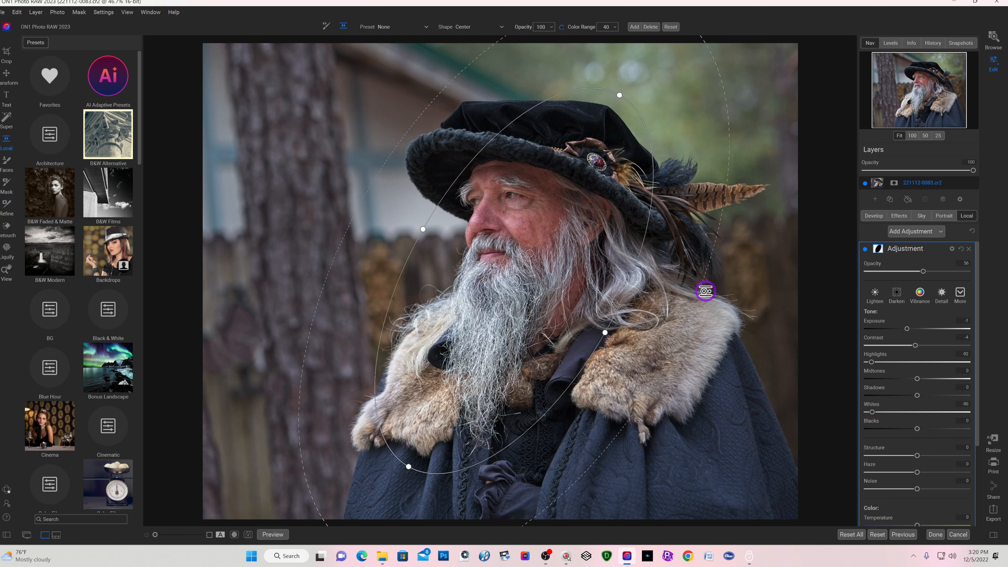
# Step: Turn the vignette's local adjustment off and on to compare the photo with and without it
pyautogui.click(866, 251)
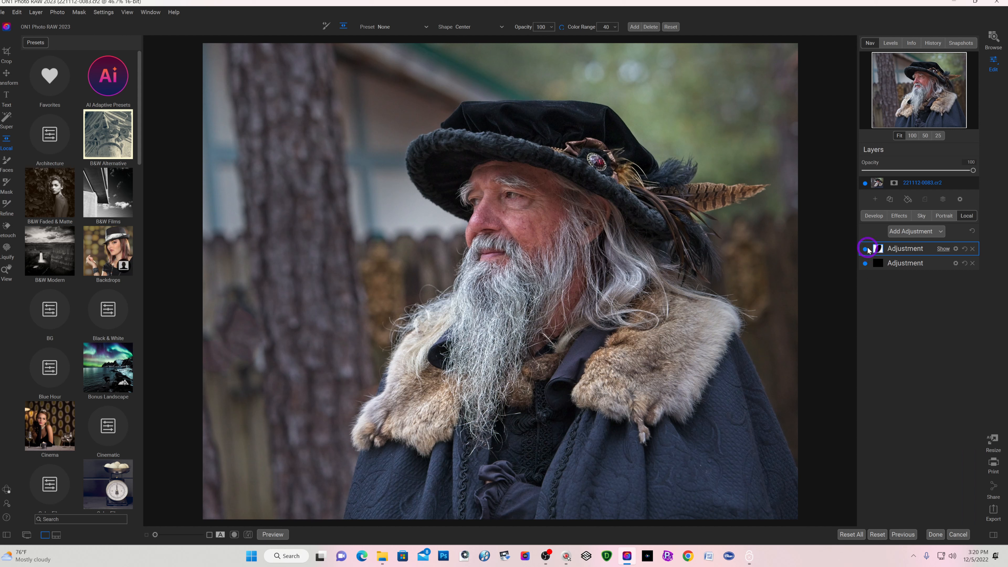
pyautogui.click(866, 249)
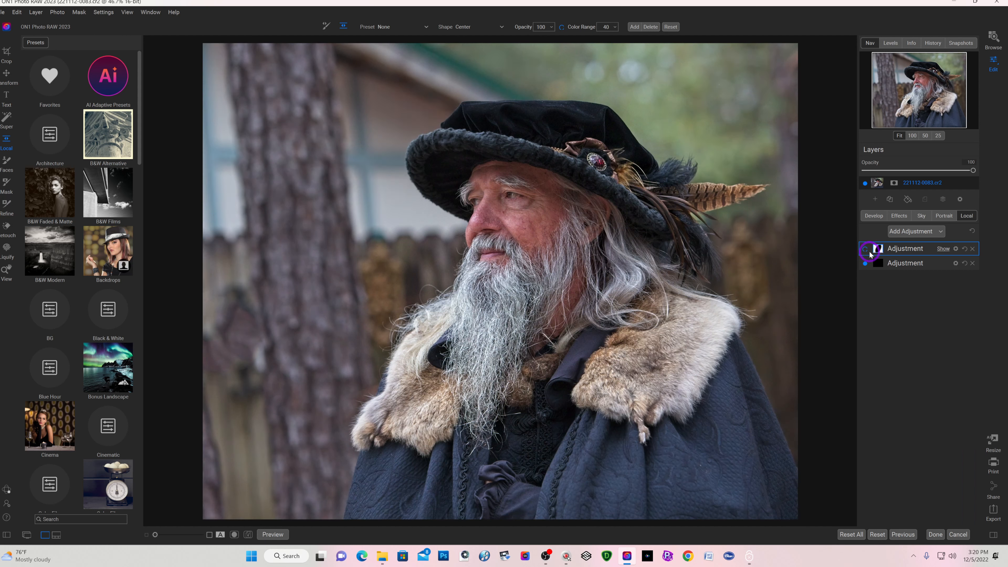
pyautogui.click(866, 250)
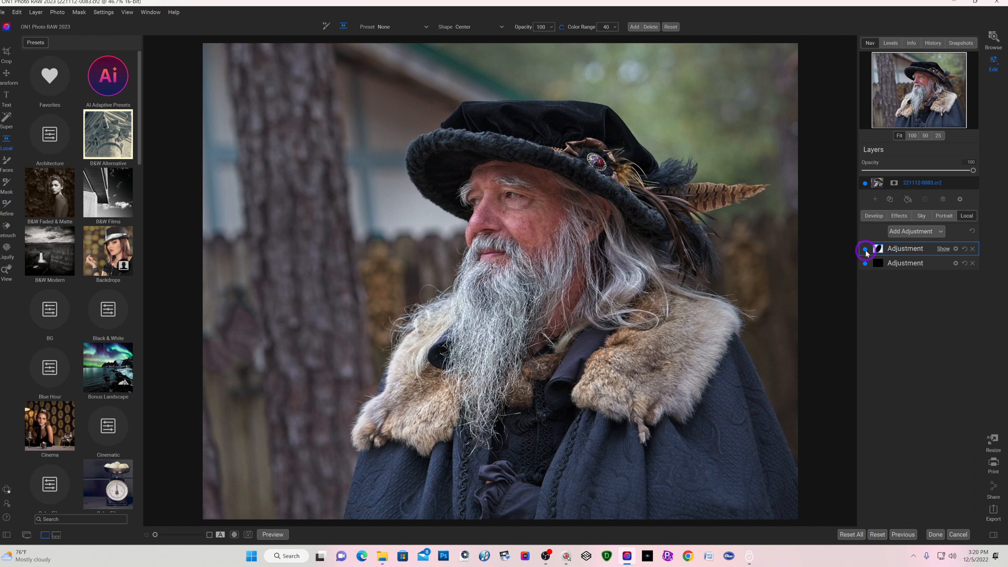